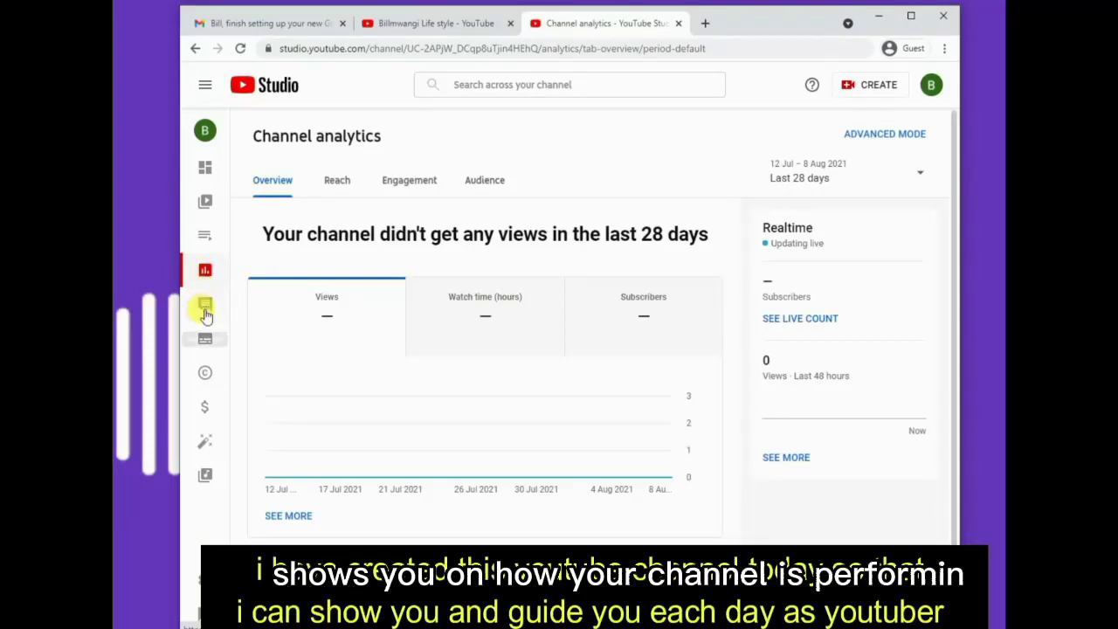
Step: Open the channel's comments and mentions and dismiss both introductory tips
left_click(205, 312)
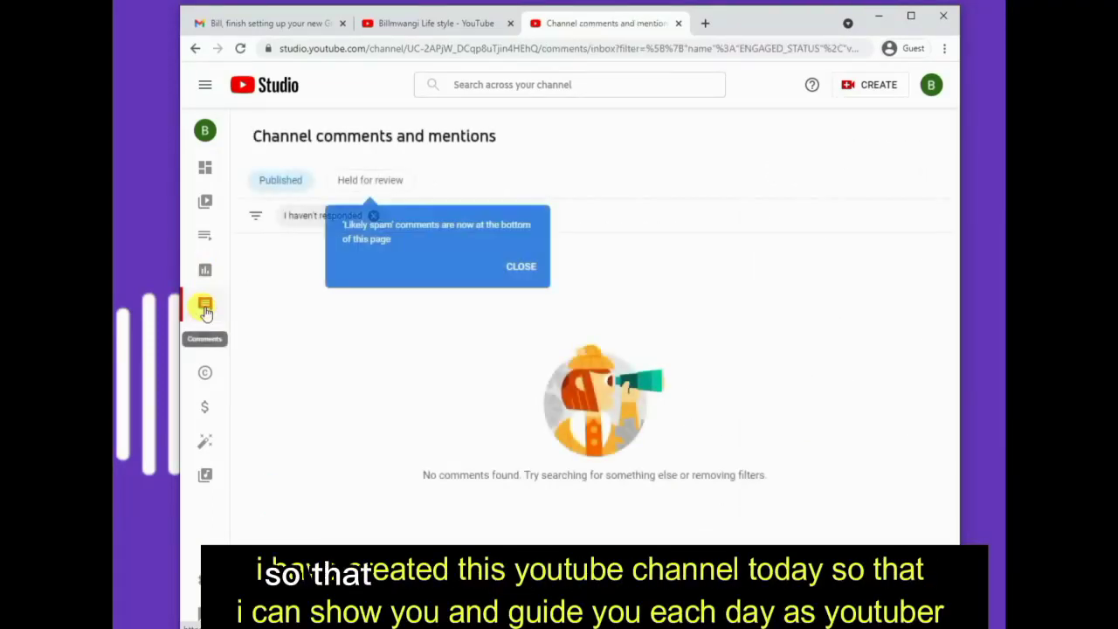
left_click(521, 266)
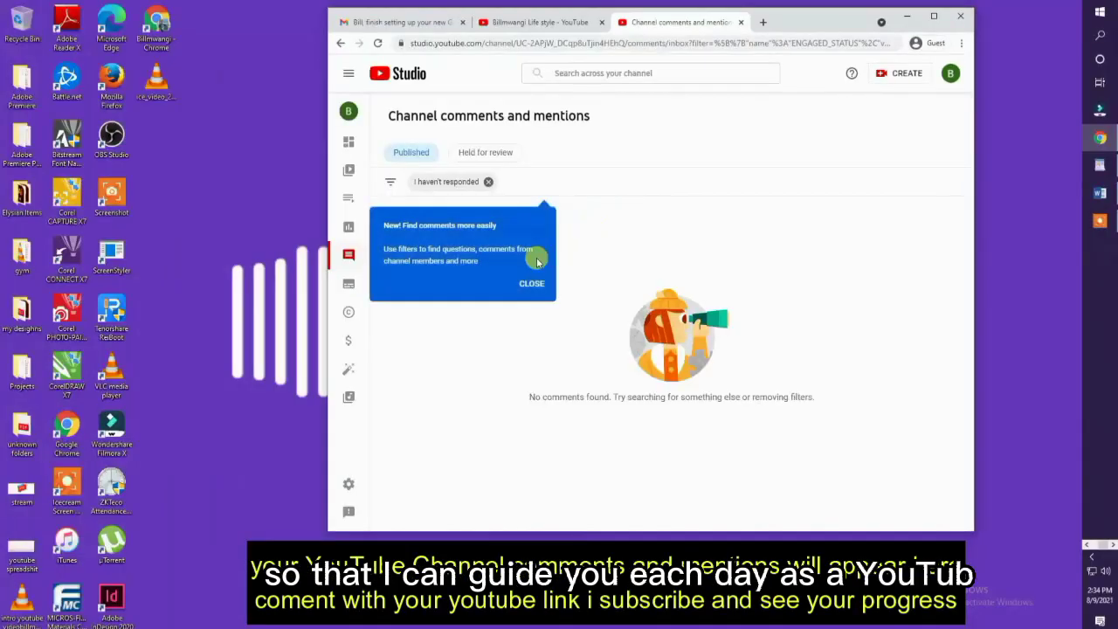
left_click(520, 284)
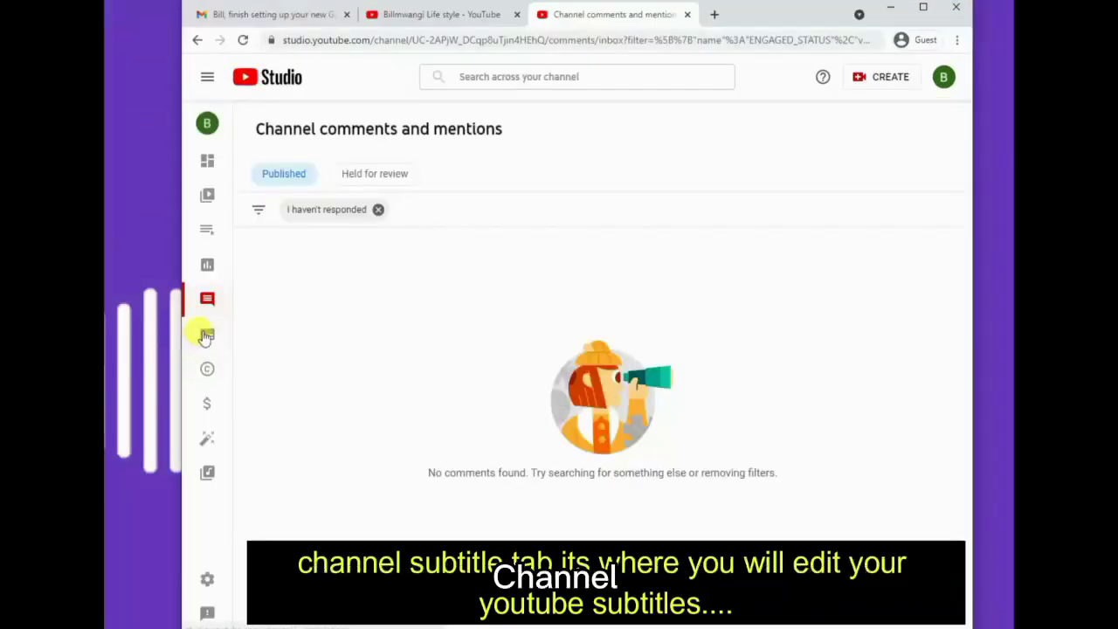
Step: Look through the channel's subtitles, copyright, monetisation and customisation pages
left_click(348, 283)
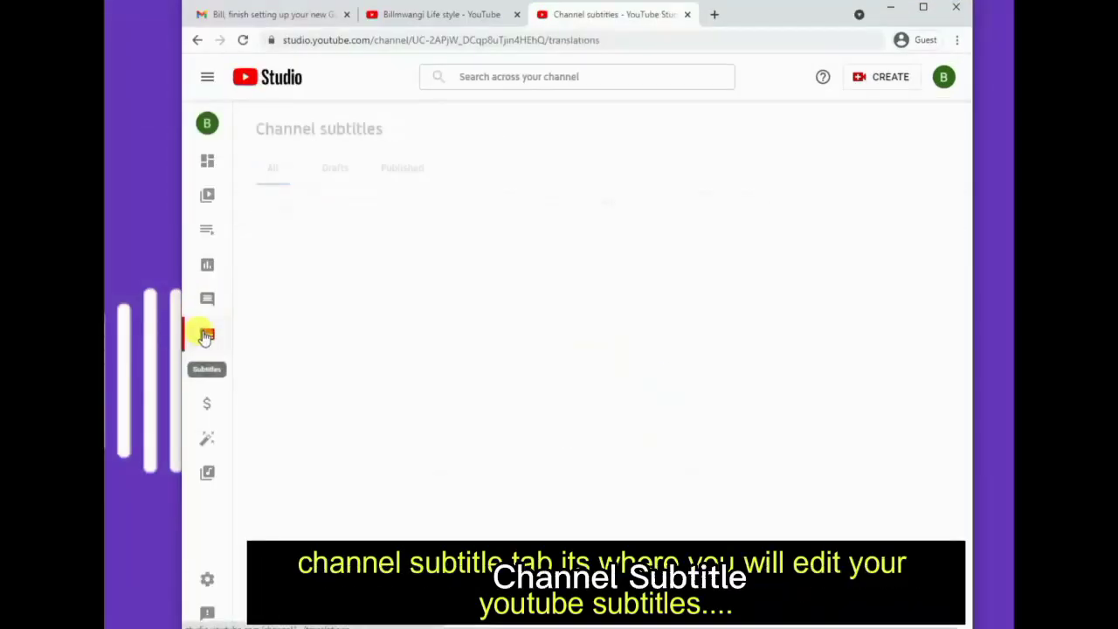
left_click(209, 371)
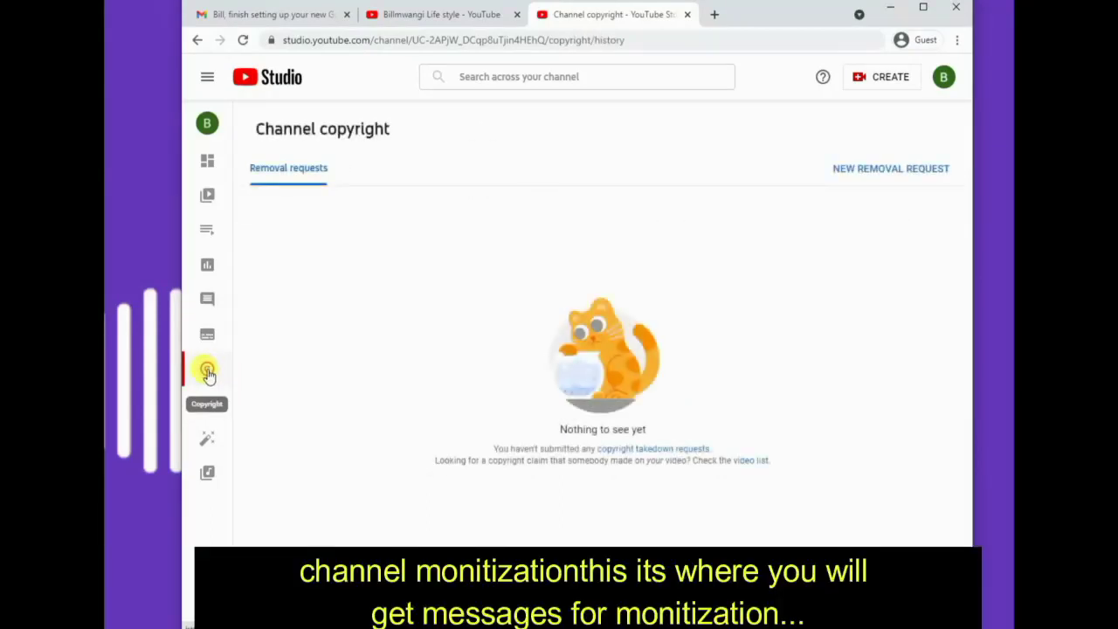
left_click(206, 409)
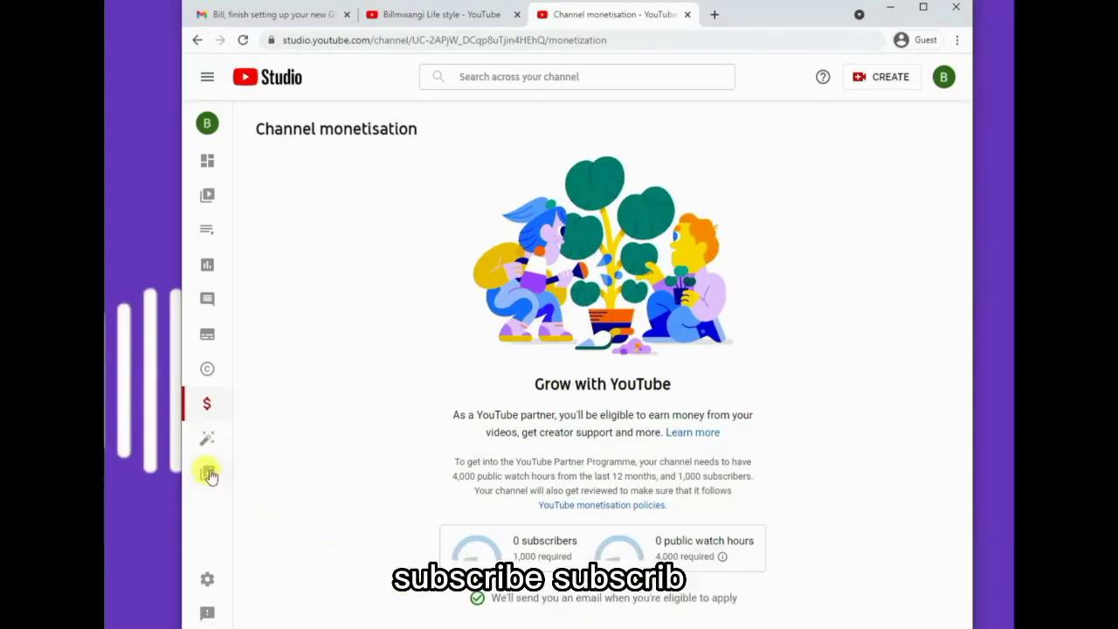
left_click(204, 441)
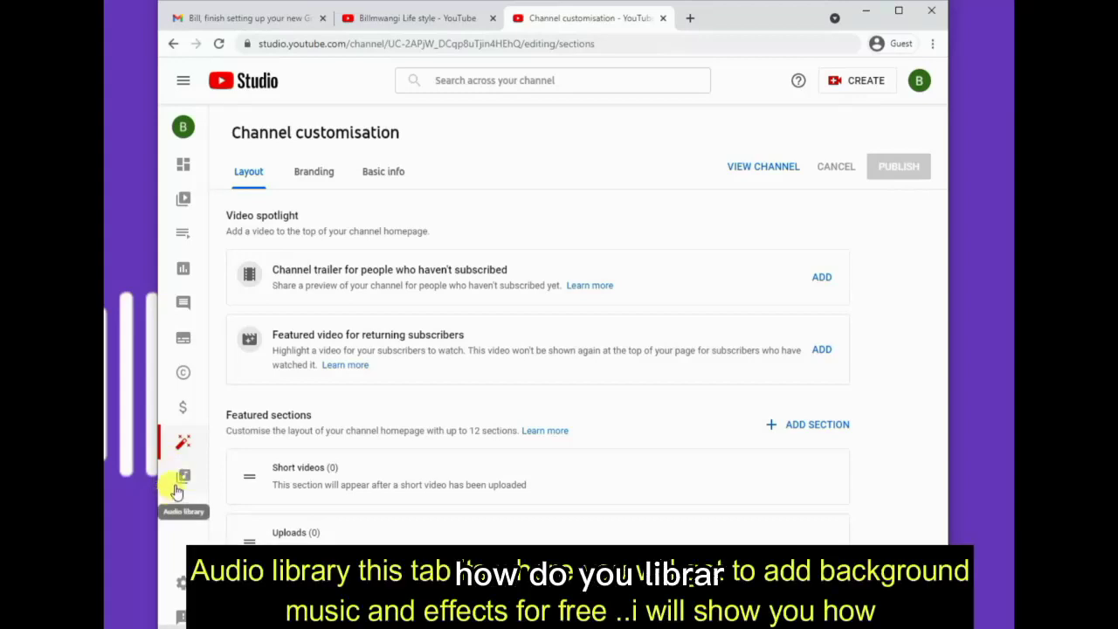
Step: Browse the audio library's free music, sound effects and starred tracks
left_click(179, 487)
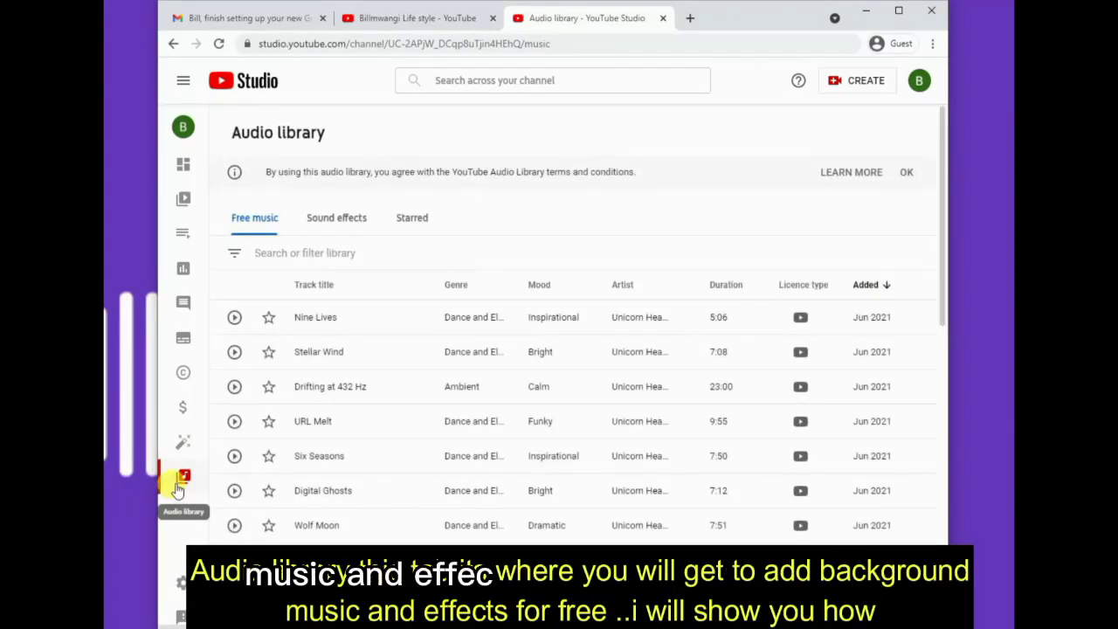
left_click(337, 185)
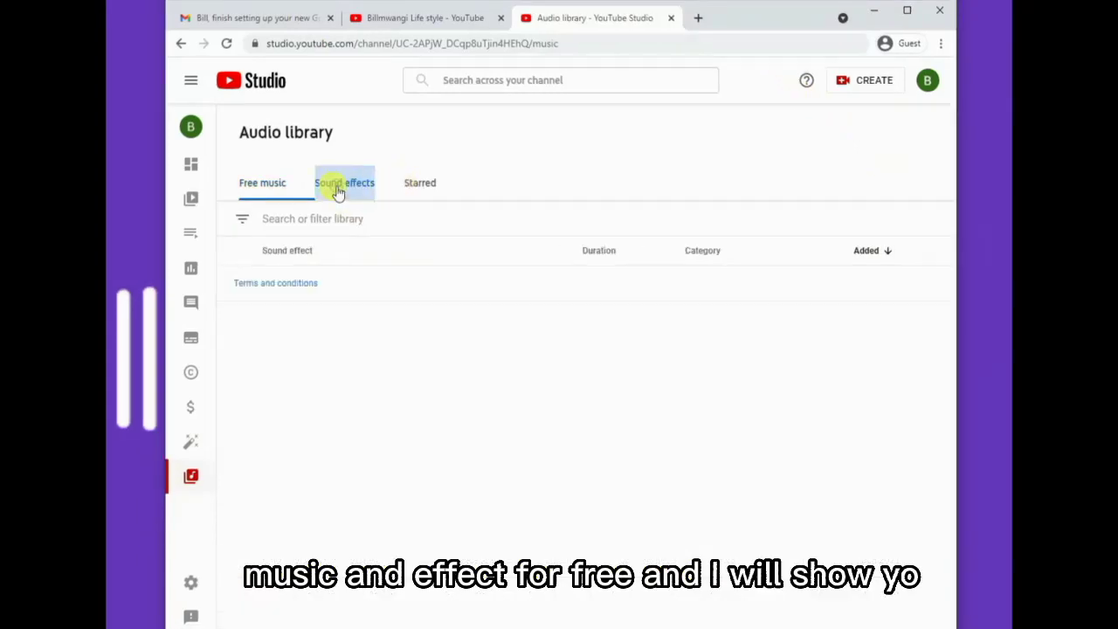
left_click(430, 184)
left_click(256, 187)
left_click_drag(948, 282, 918, 219)
Step: In the channel settings, set the country of residence to Kenya and add "vlog" and the creator's name as keywords
left_click(190, 582)
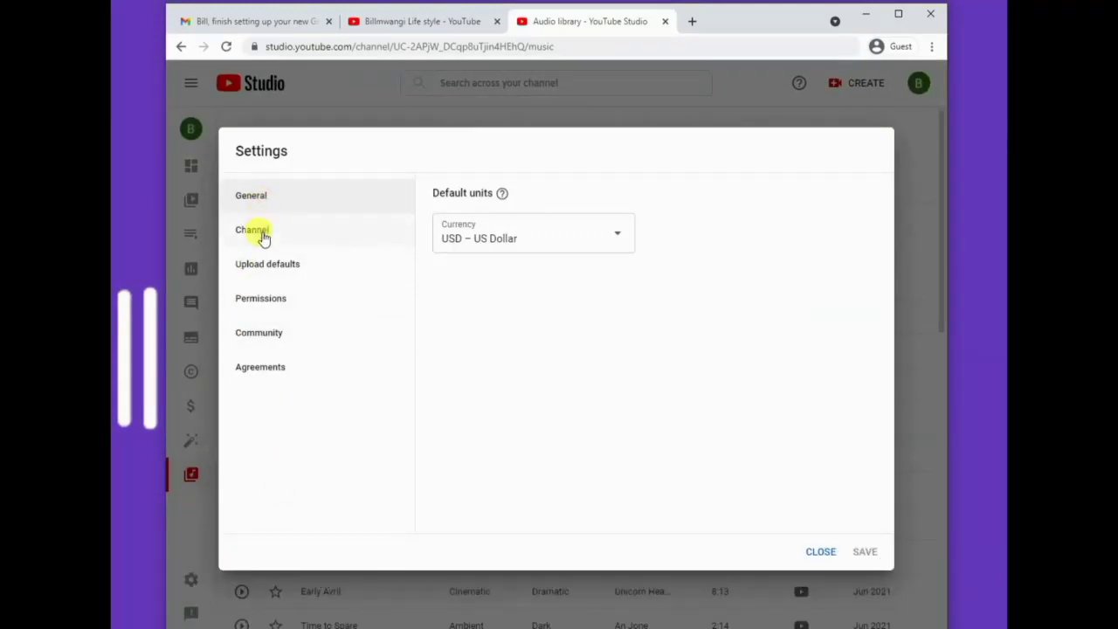
left_click(262, 233)
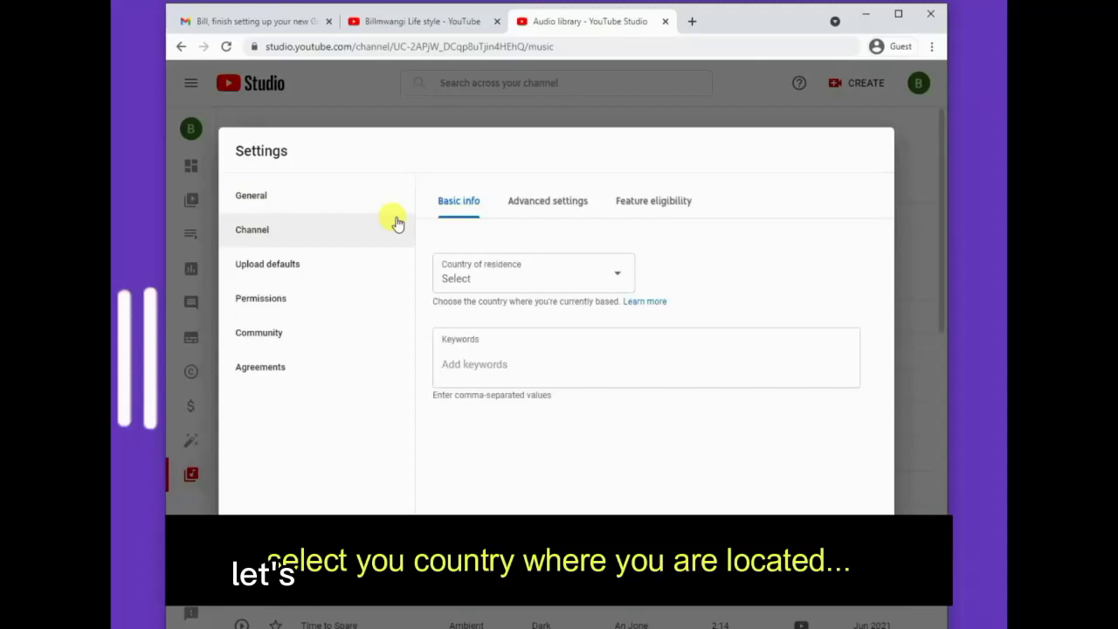
left_click(540, 273)
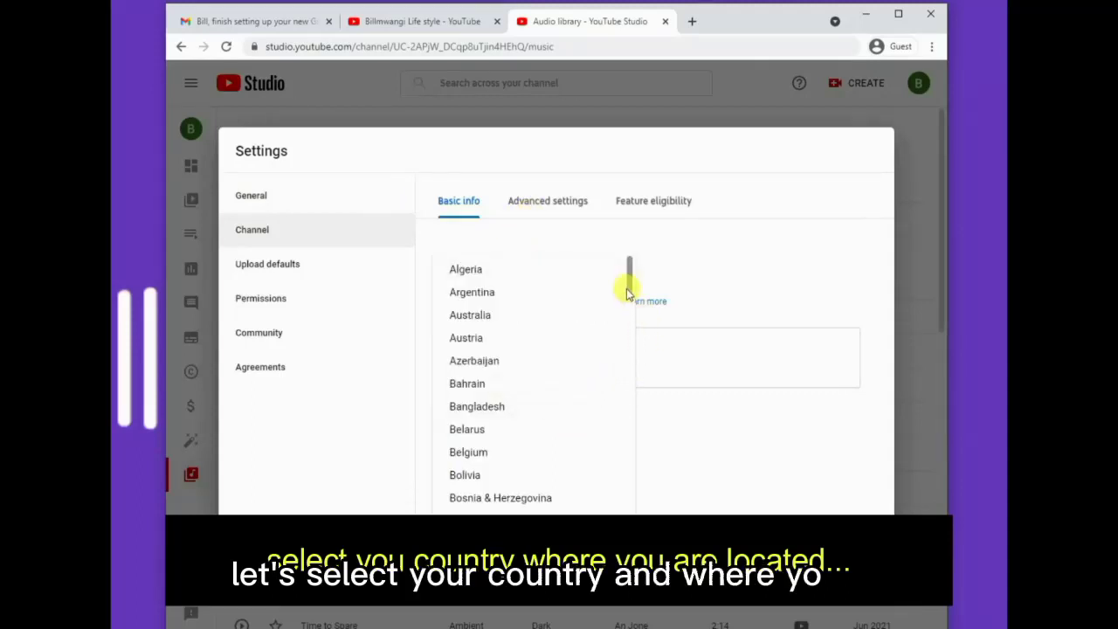
left_click_drag(625, 289, 638, 418)
left_click(487, 435)
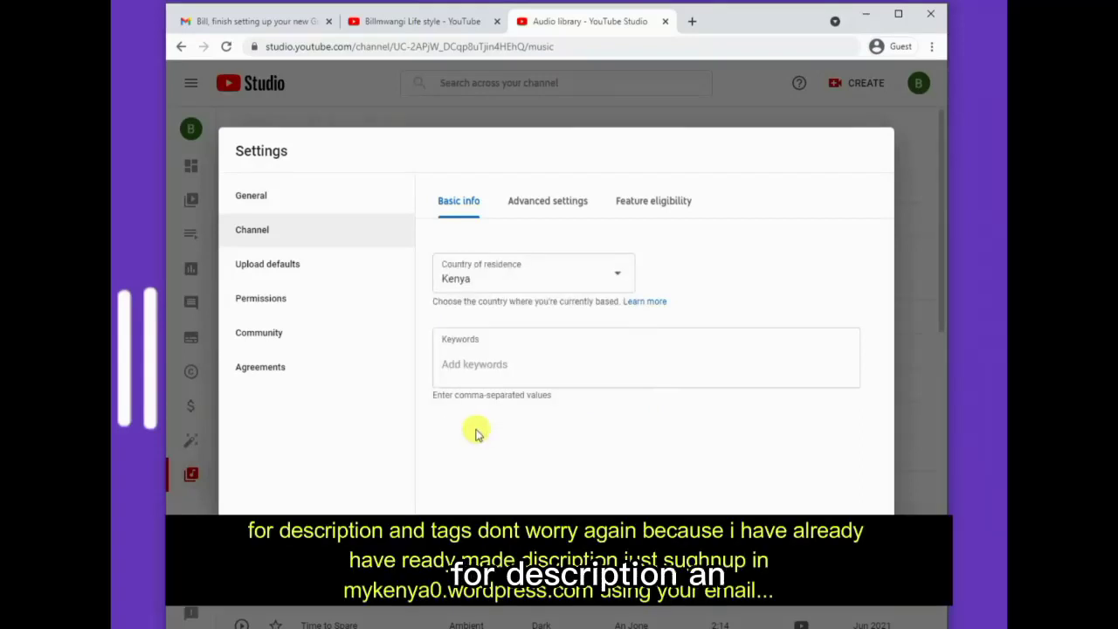
left_click(527, 355)
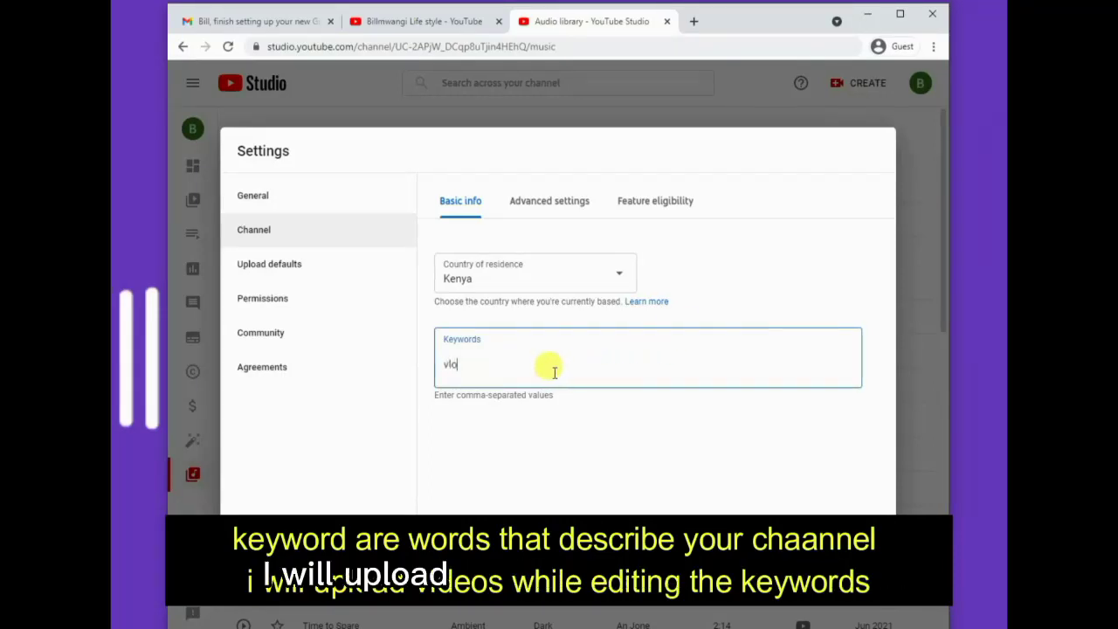
type("vlog,billmwangi")
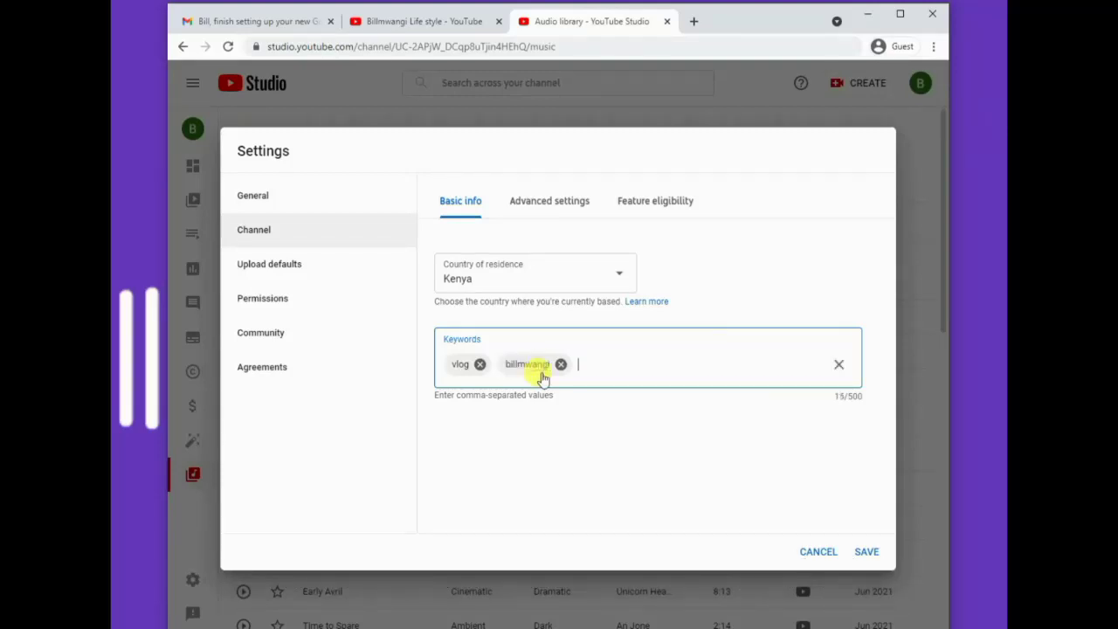
Step: Review the channel's advanced settings, including audience, Google Ads account linking, captions, subscriber count and advertisements
left_click(533, 206)
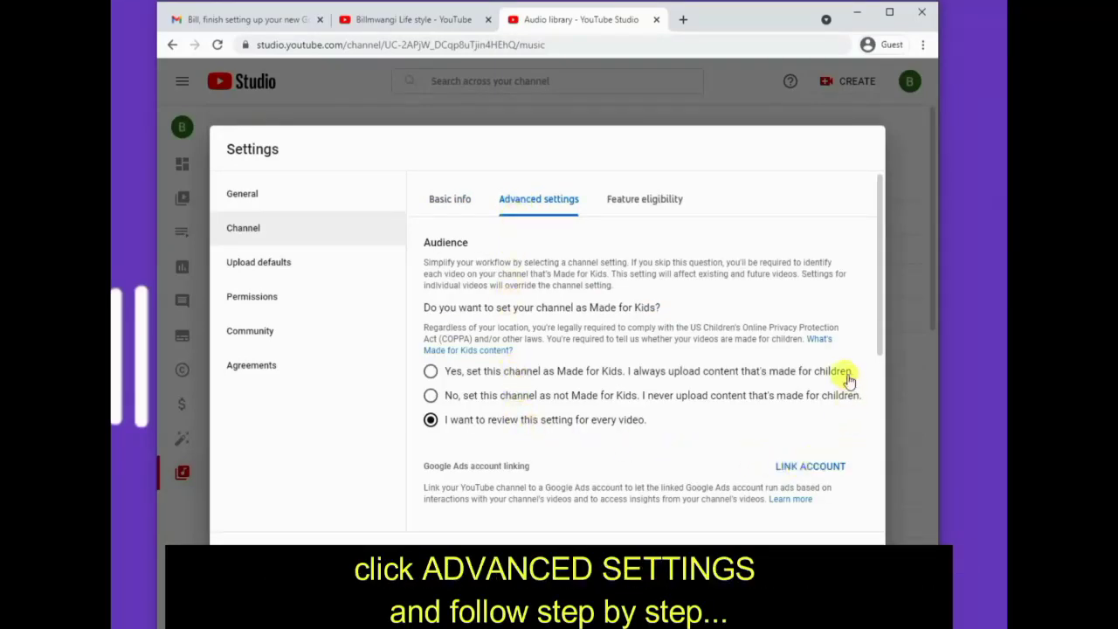
left_click_drag(879, 324, 871, 379)
left_click(807, 287)
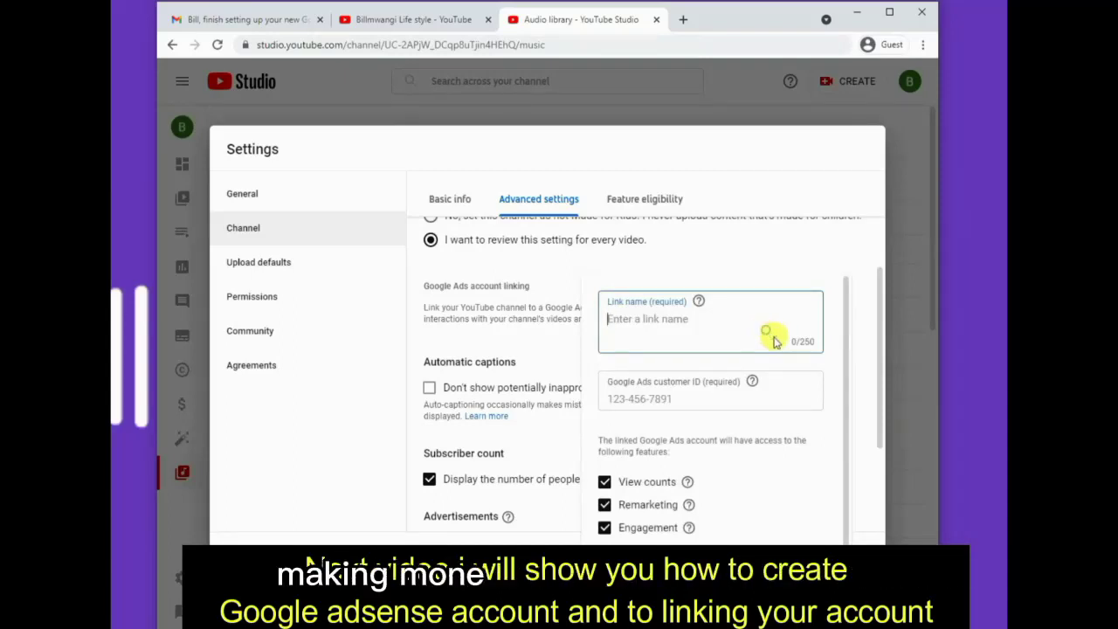
left_click(861, 369)
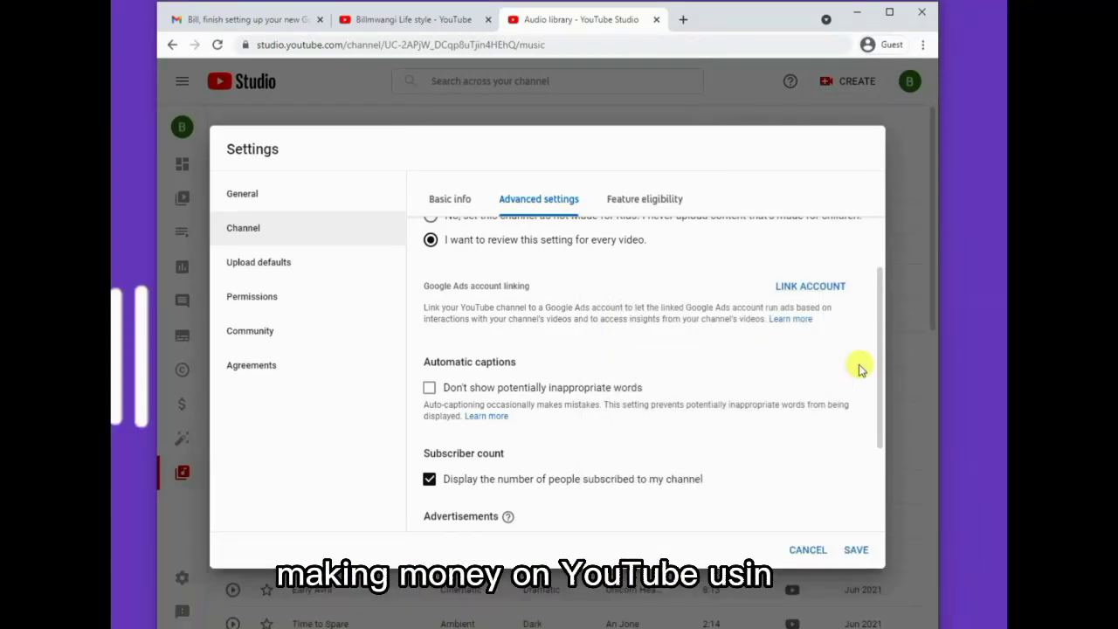
left_click_drag(876, 382, 881, 461)
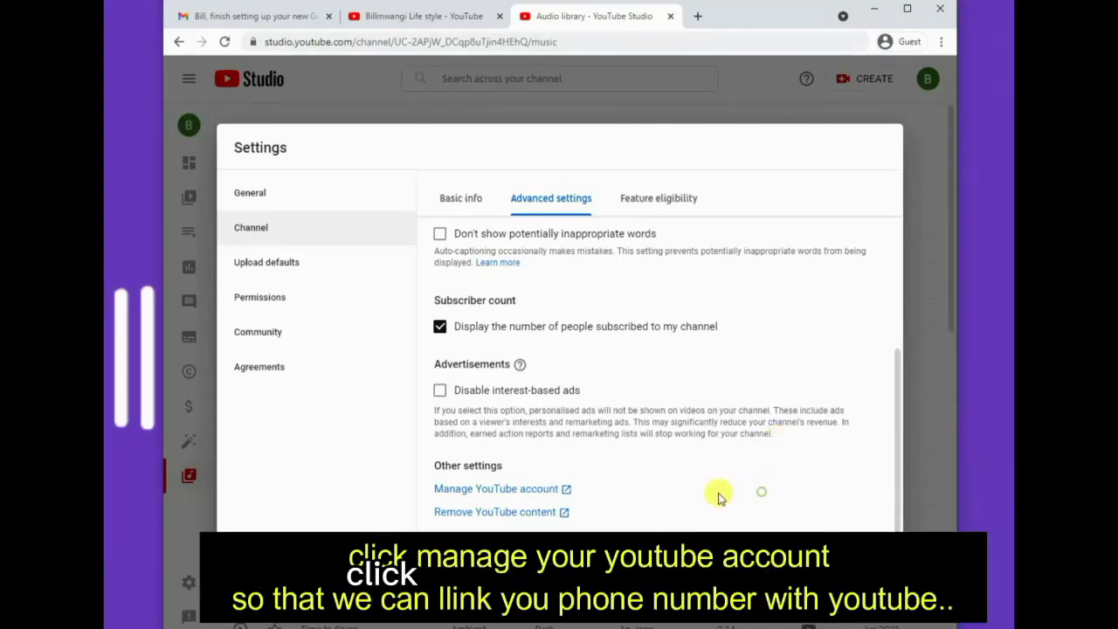
Step: Open the YouTube account's channel status and features and expand the features that require phone verification
left_click(535, 489)
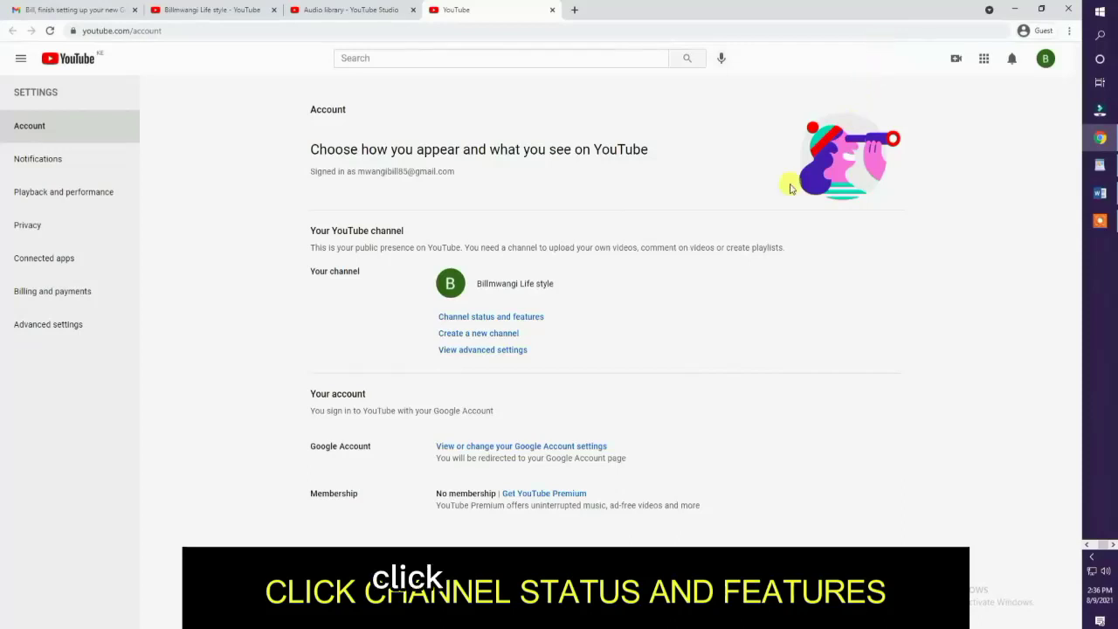
left_click(455, 319)
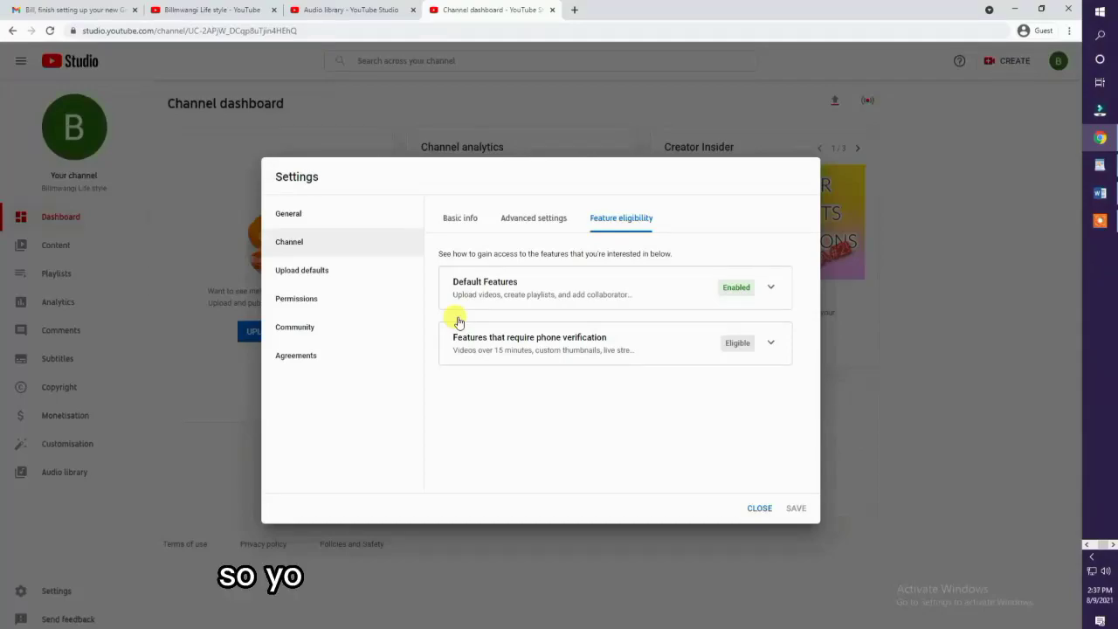
left_click(772, 344)
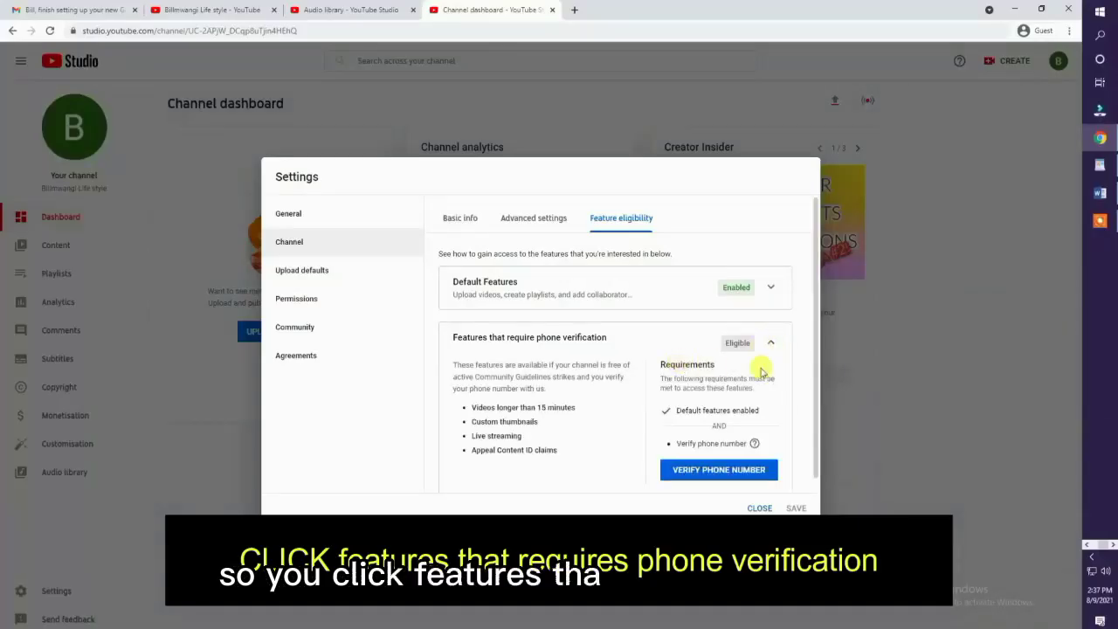
Step: Verify the channel owner's phone number by entering the phone number and submitting the 6-digit verification code
left_click_drag(810, 344, 806, 392)
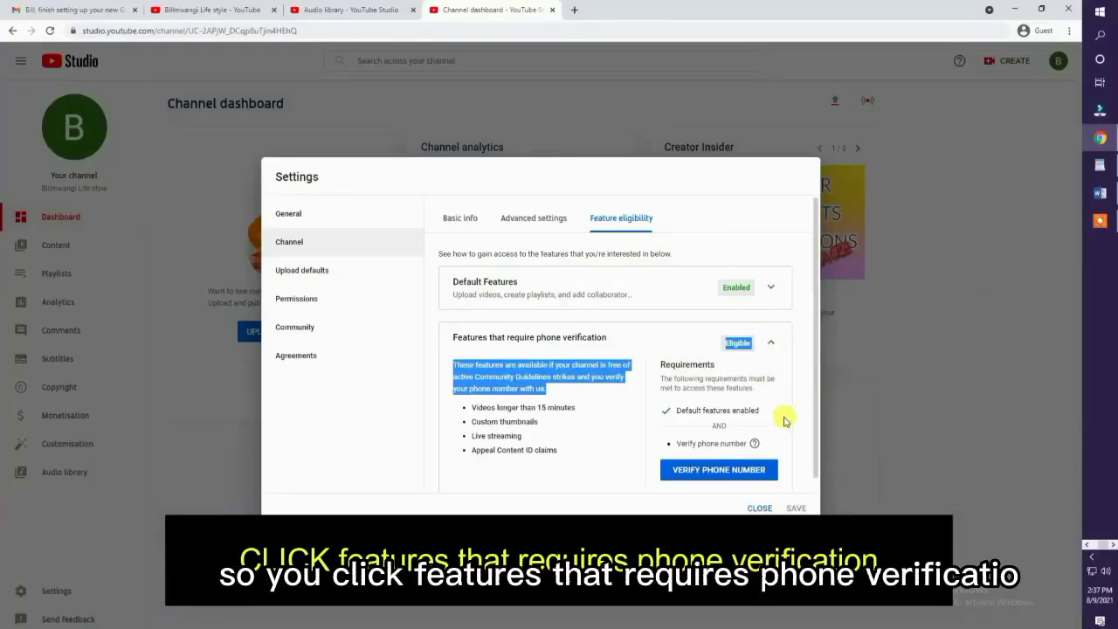
left_click(757, 472)
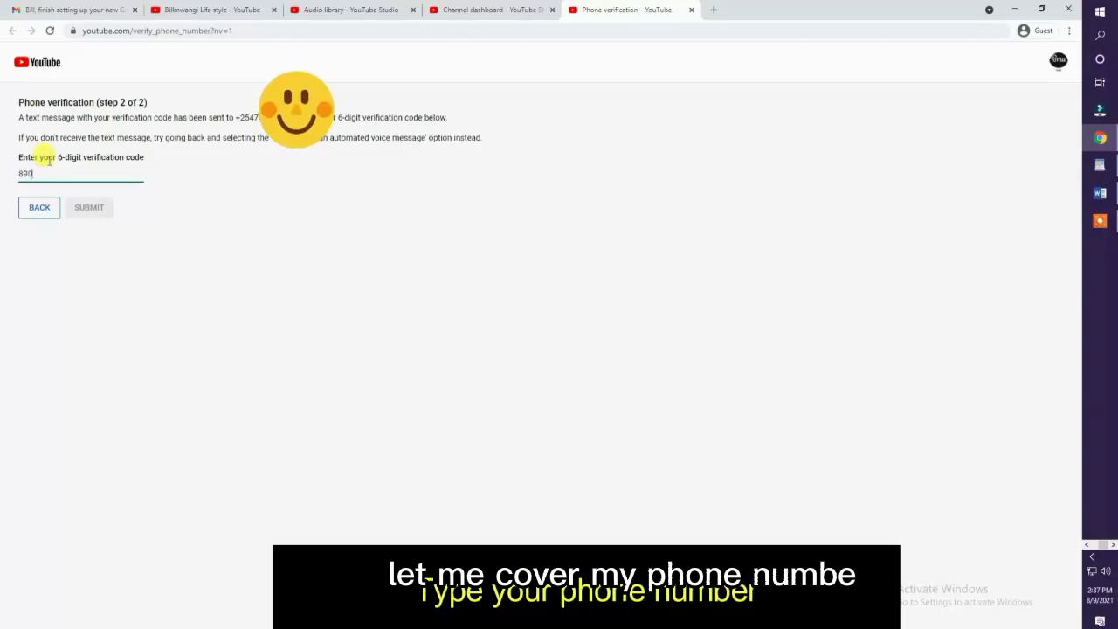
left_click(95, 210)
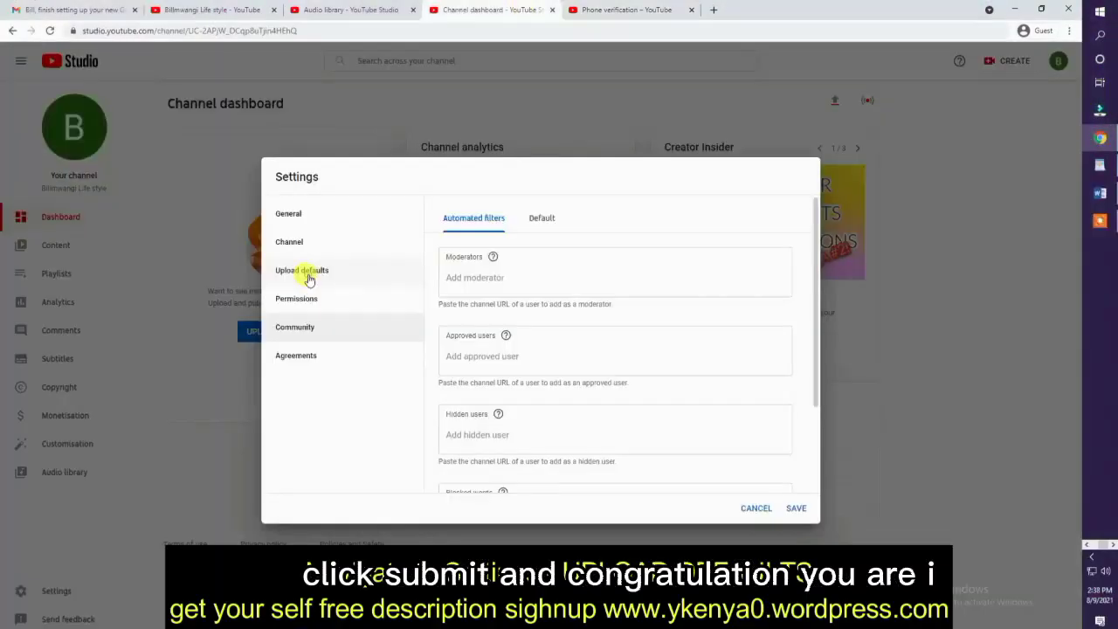
Step: Paste the prepared video description into the upload defaults, set the visibility to Public and check the description from its beginning
left_click(307, 277)
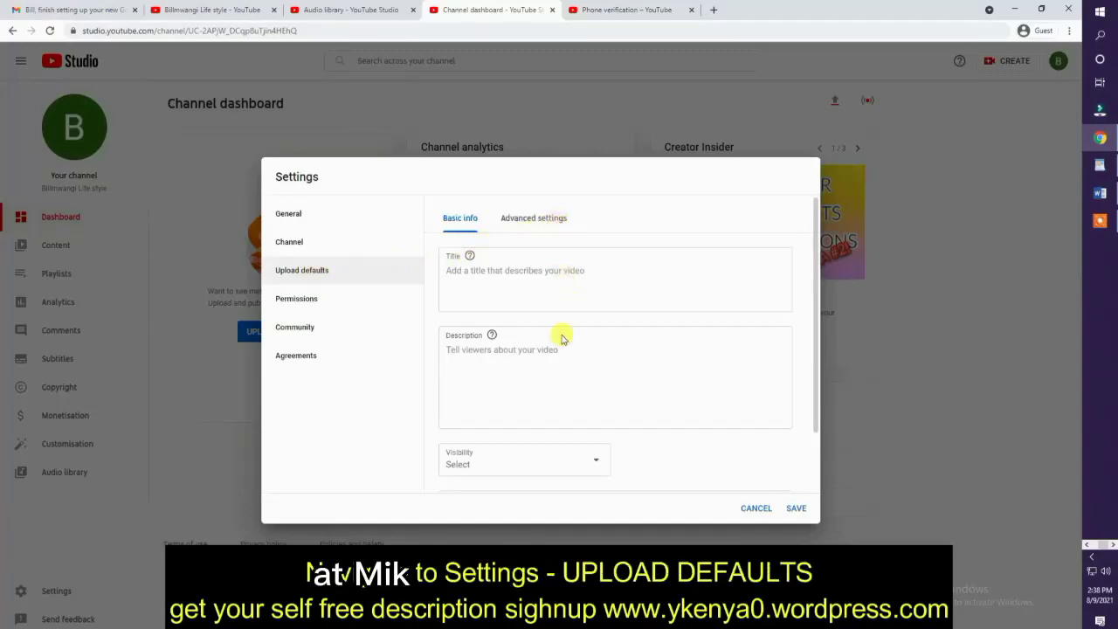
left_click(480, 354)
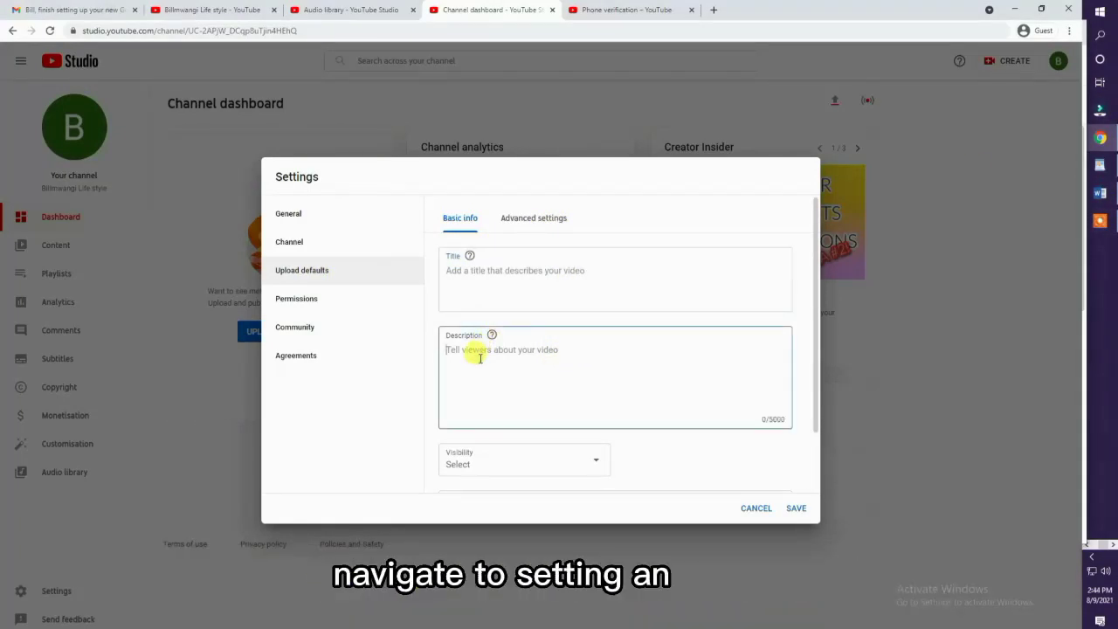
key("ctrl+v")
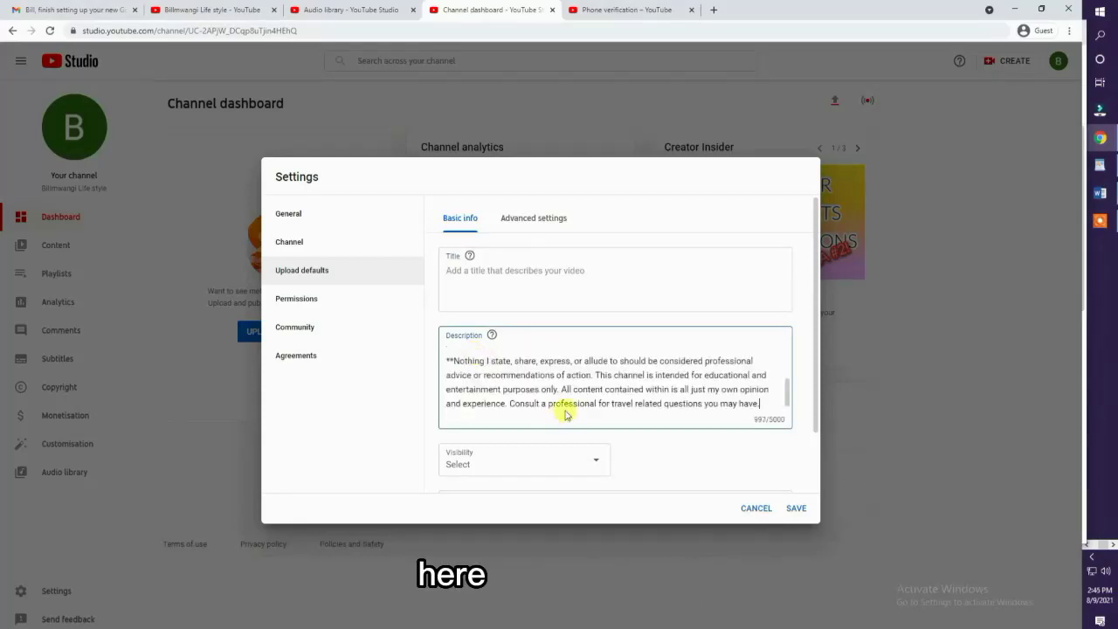
left_click(577, 461)
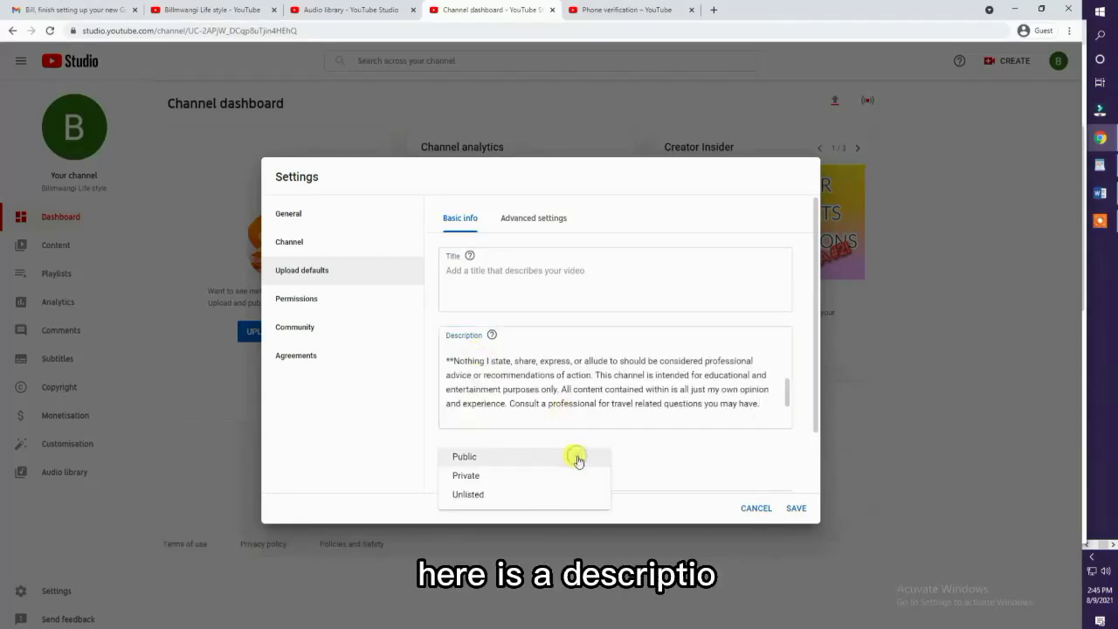
left_click(460, 457)
scroll(791, 376, "up", 3)
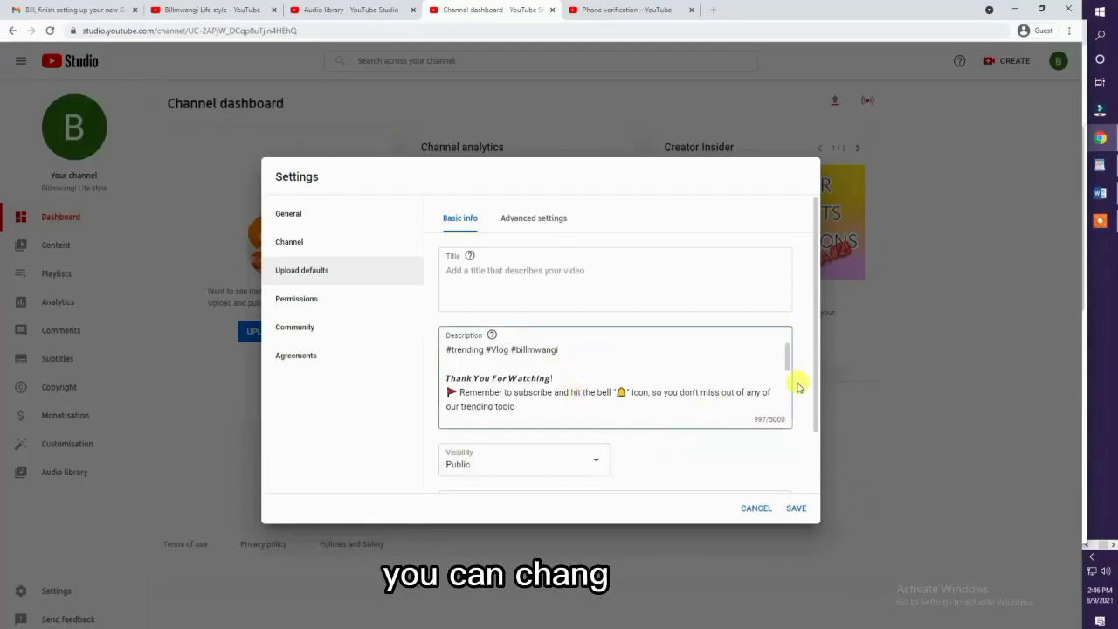
left_click_drag(812, 393, 806, 357)
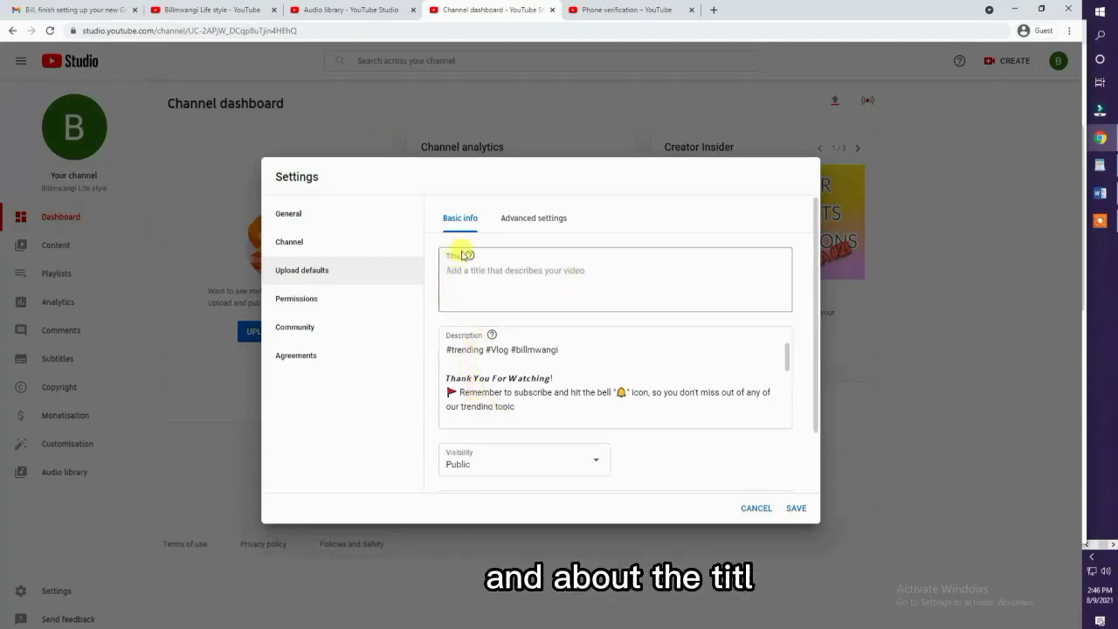
Step: Set the upload defaults' category to People and blogs and the video, title and description languages to English, and save the settings
left_click(531, 219)
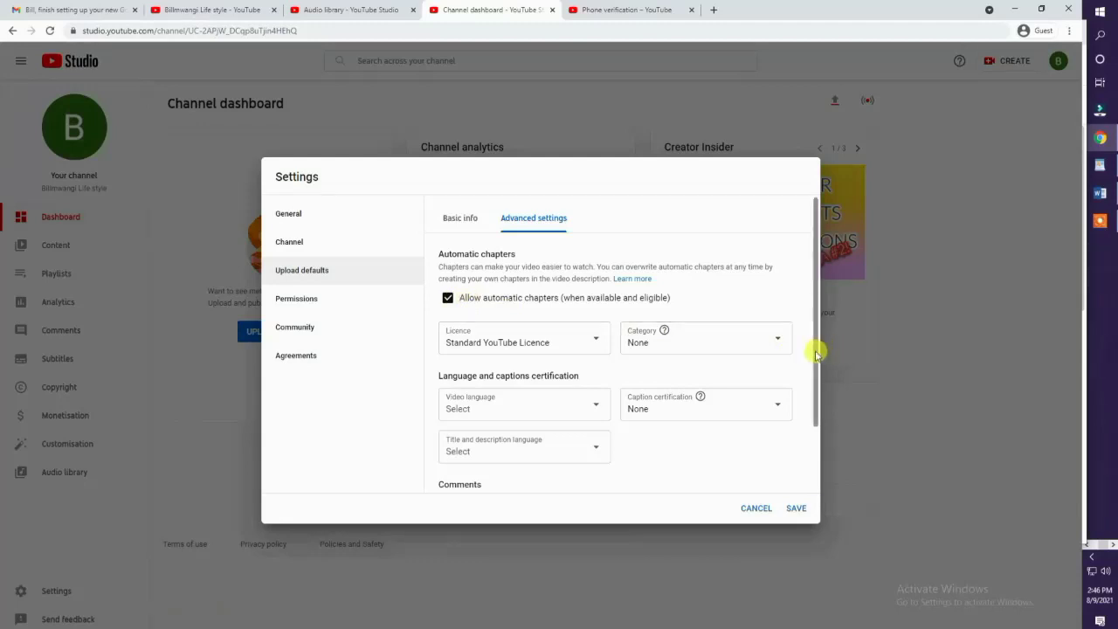
left_click_drag(816, 350, 825, 374)
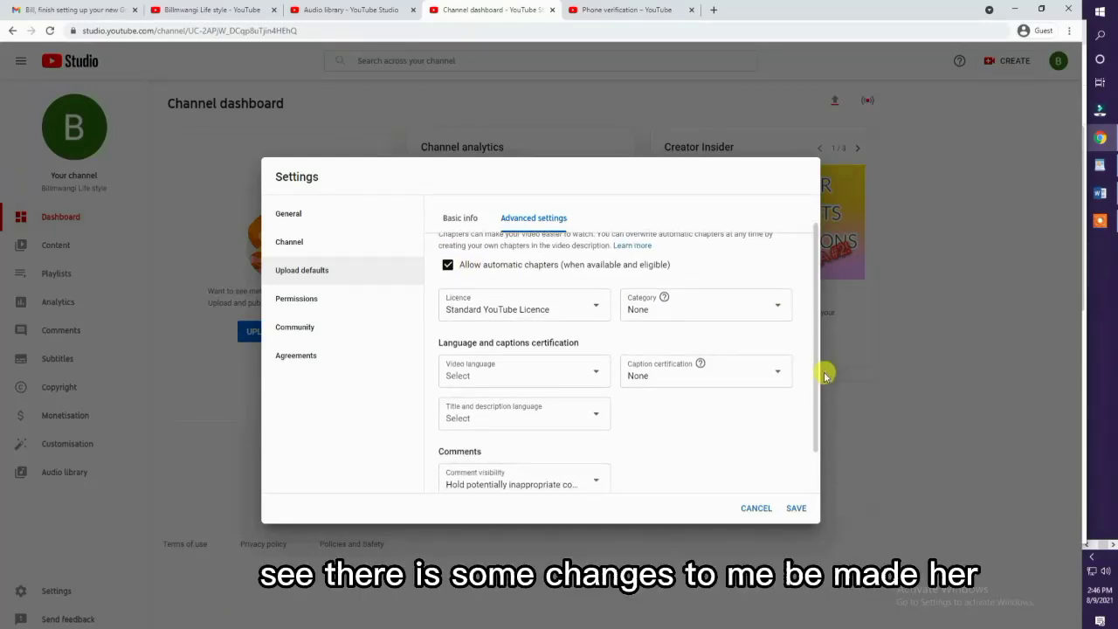
mouse_move(818, 344)
left_mouse_down()
mouse_move(816, 394)
mouse_move(818, 328)
left_mouse_up()
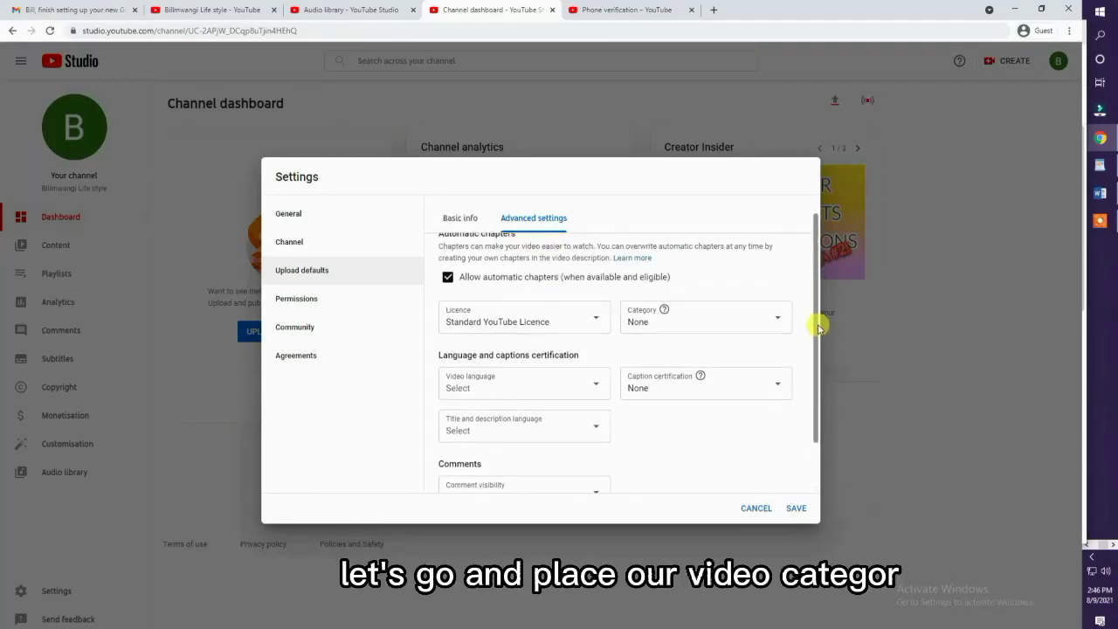
left_click(757, 325)
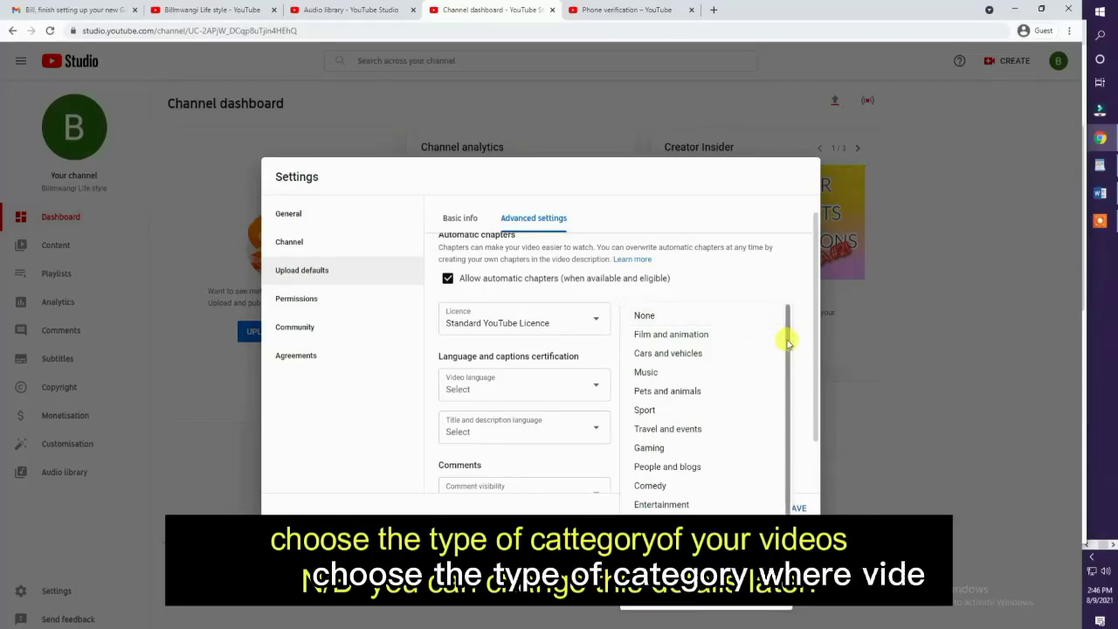
left_click_drag(786, 339, 781, 424)
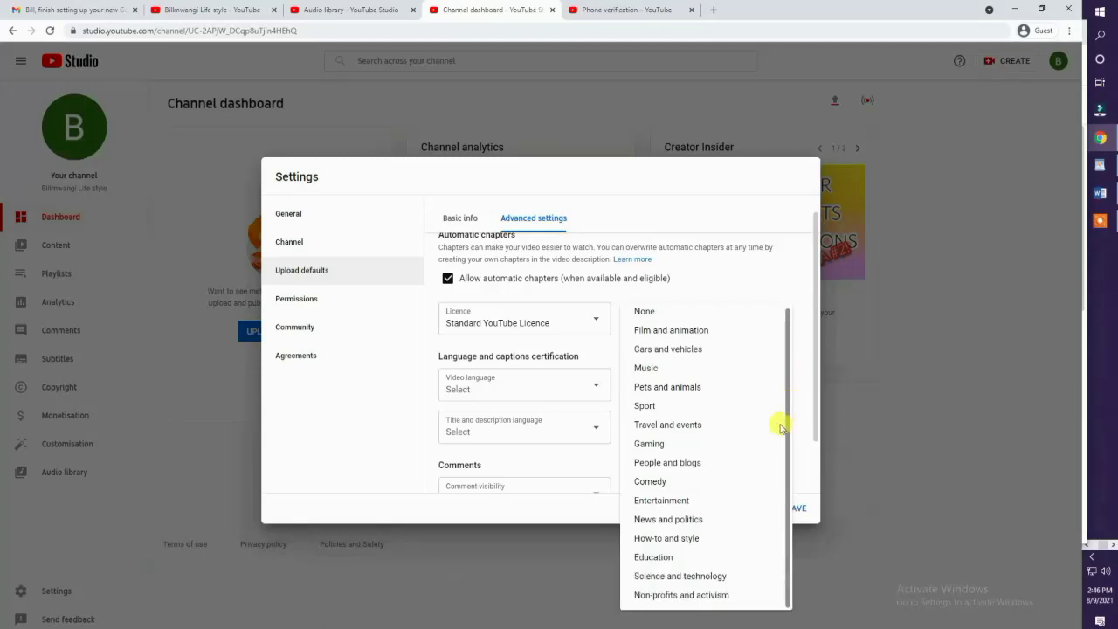
left_click(679, 461)
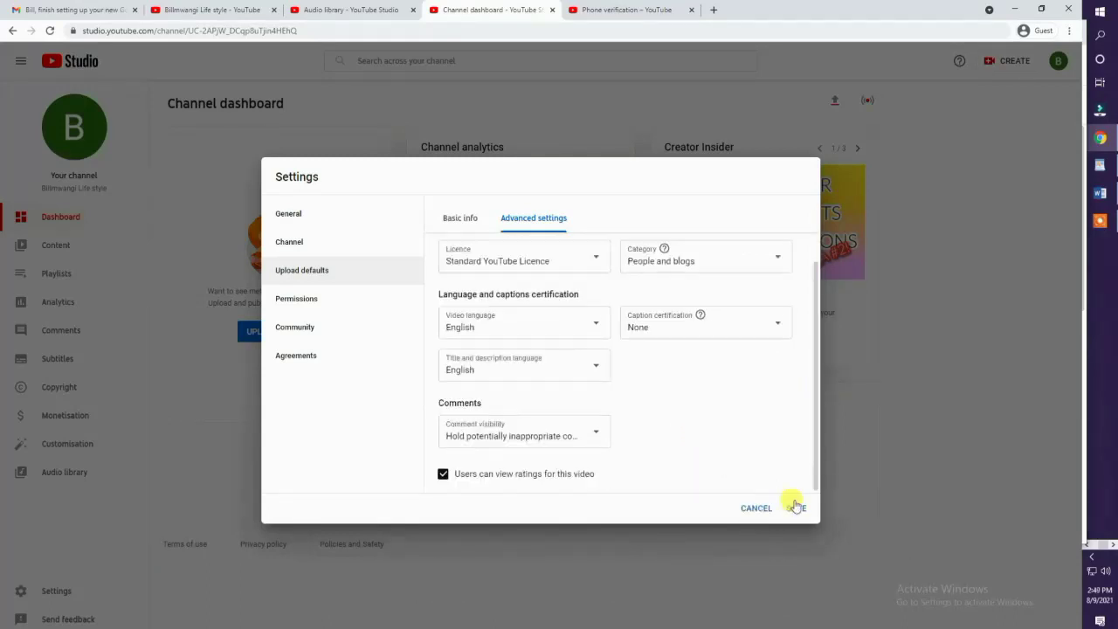
left_click(795, 506)
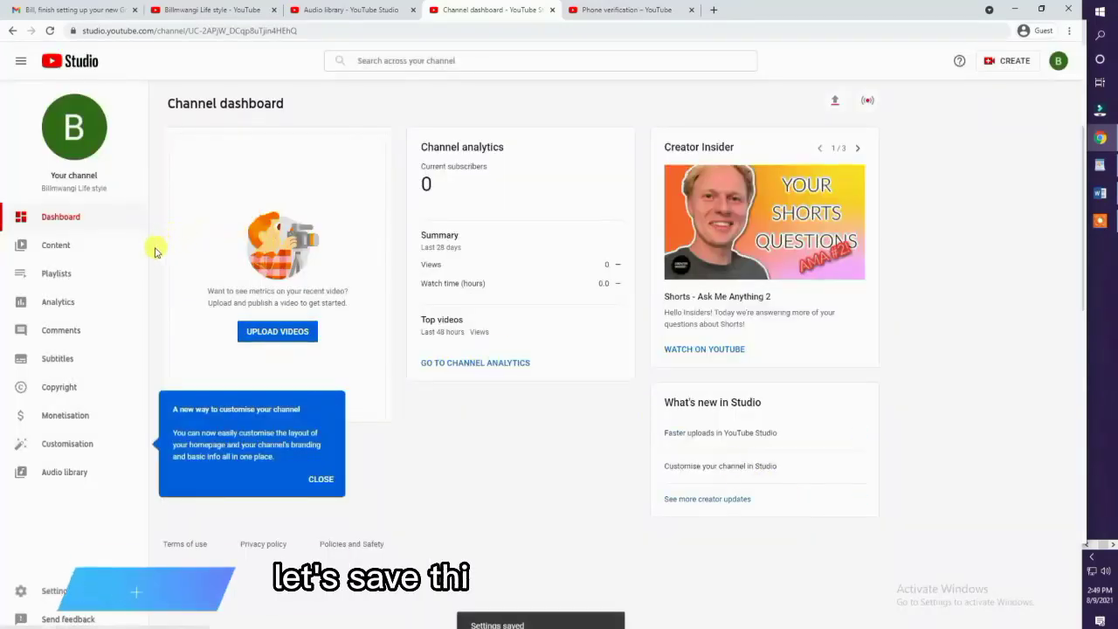
Step: Upload the image "bmw white b" as the channel's profile picture in the branding customisation and crop it to the white circular logo
left_click(57, 443)
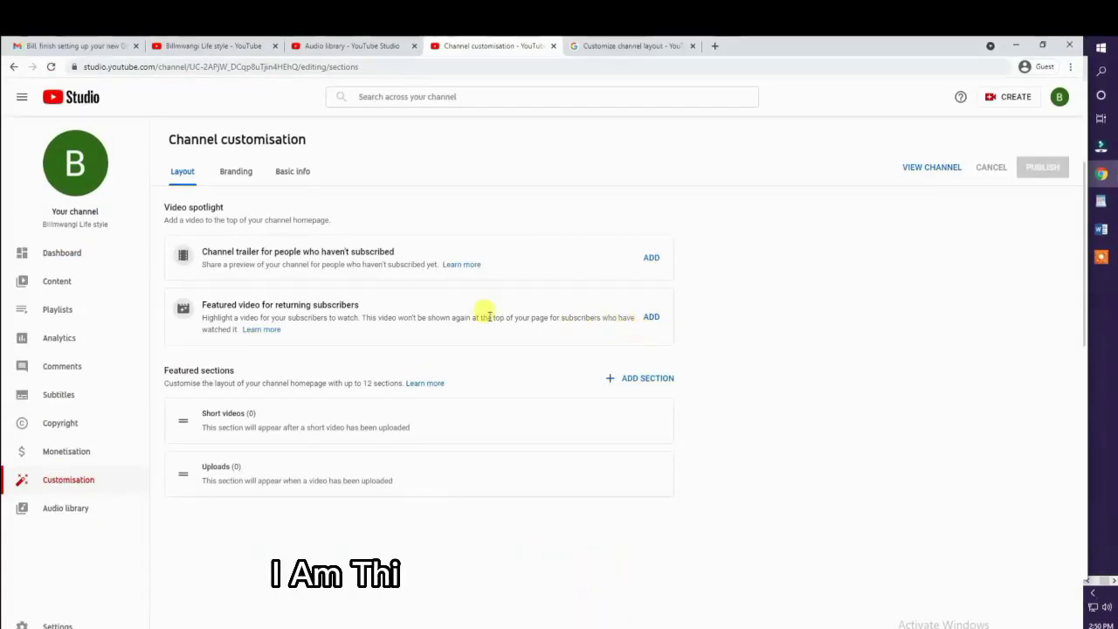
left_click(237, 174)
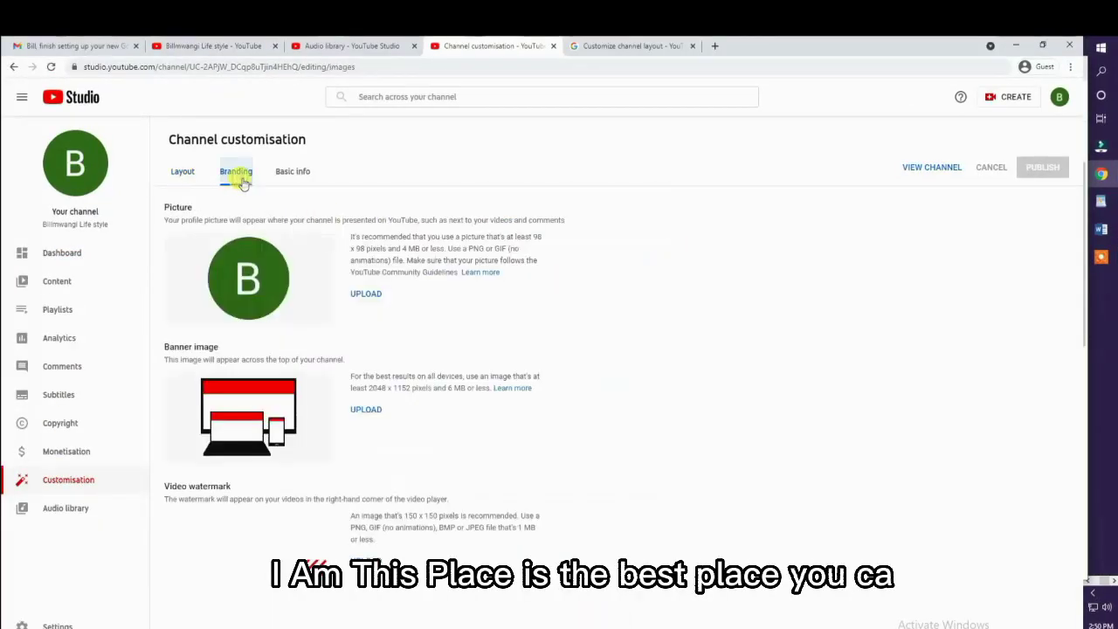
left_click(366, 294)
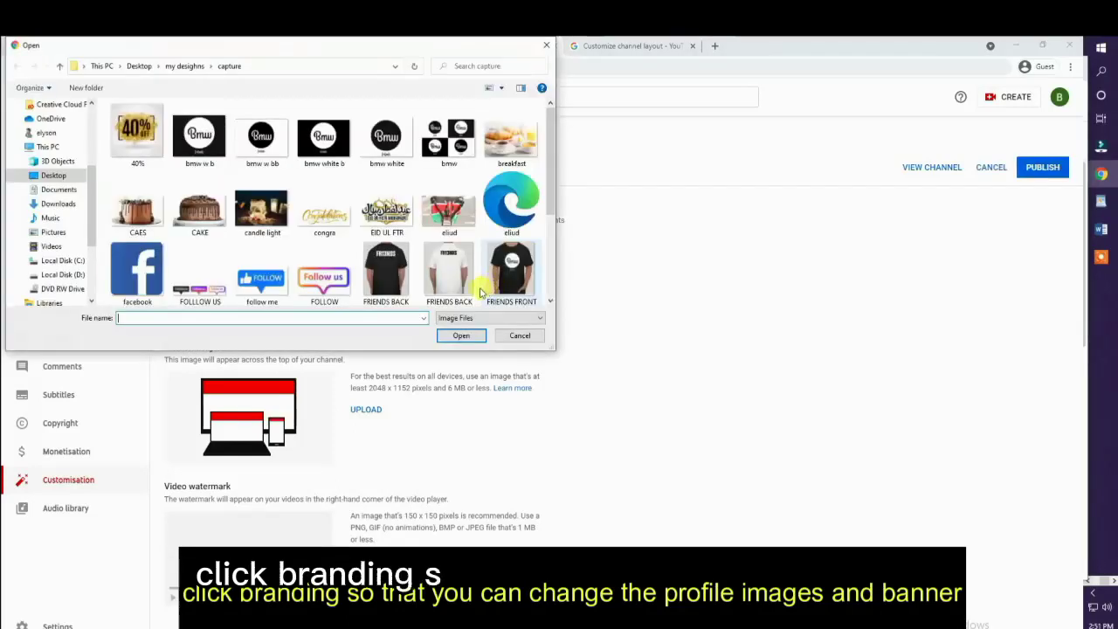
left_click(386, 137)
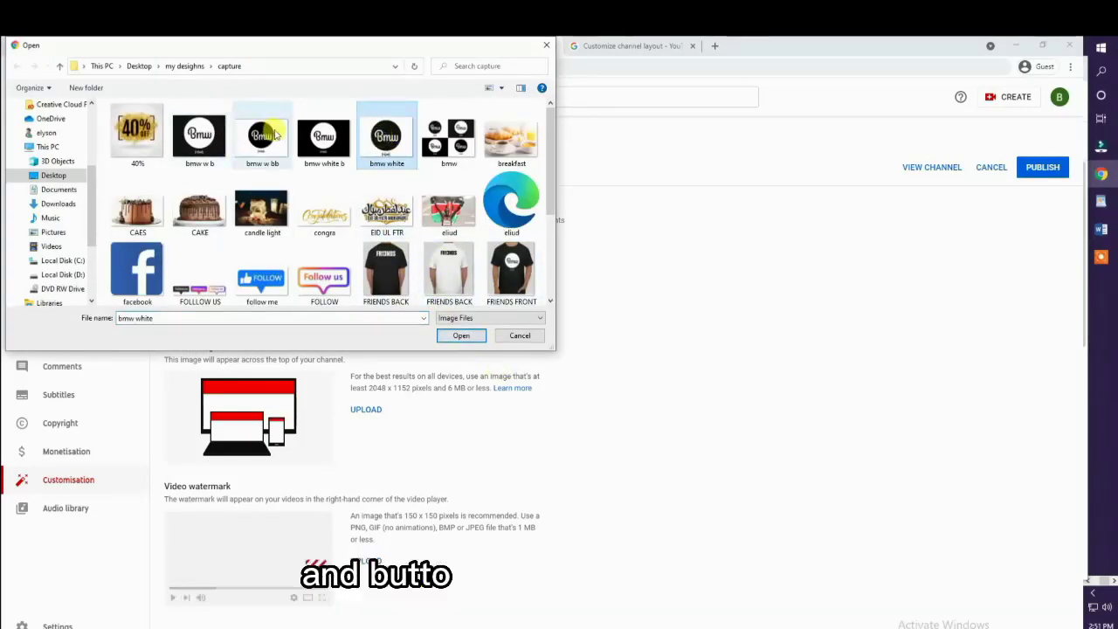
left_click(324, 136)
left_click(460, 336)
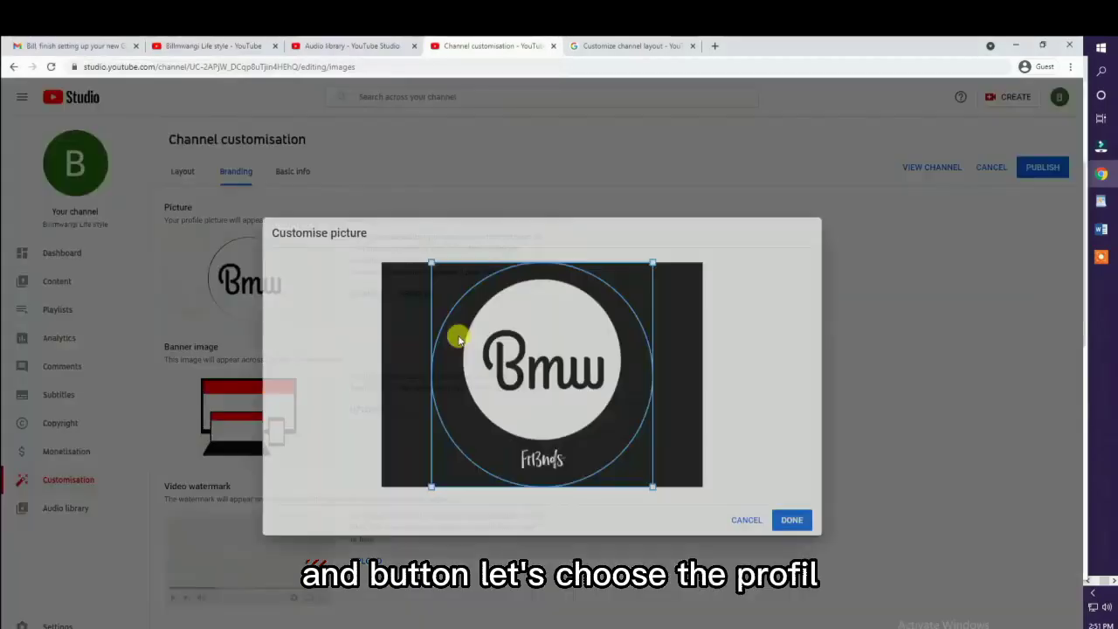
left_click_drag(651, 488, 594, 429)
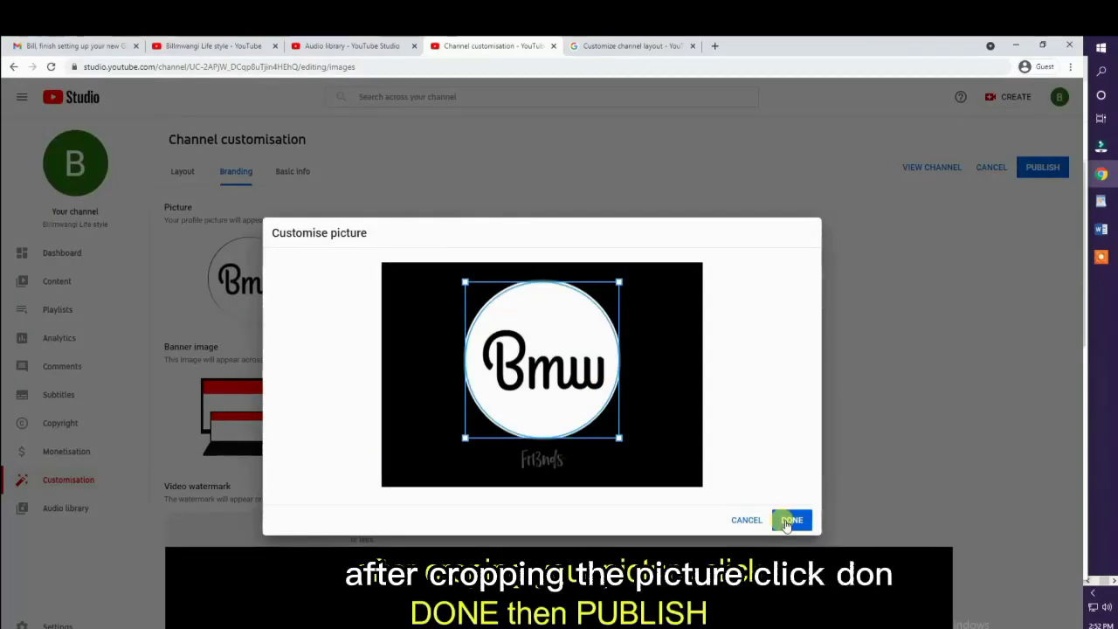
left_click(789, 520)
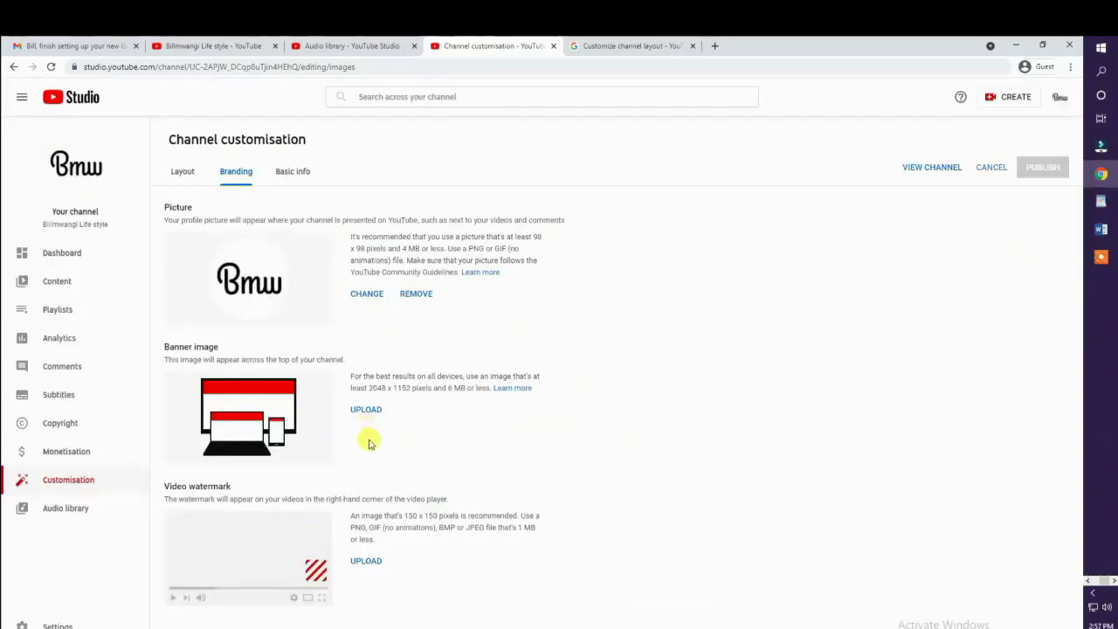
Step: Upload the image "sub" from the capture folder as the channel's video watermark
left_click(366, 560)
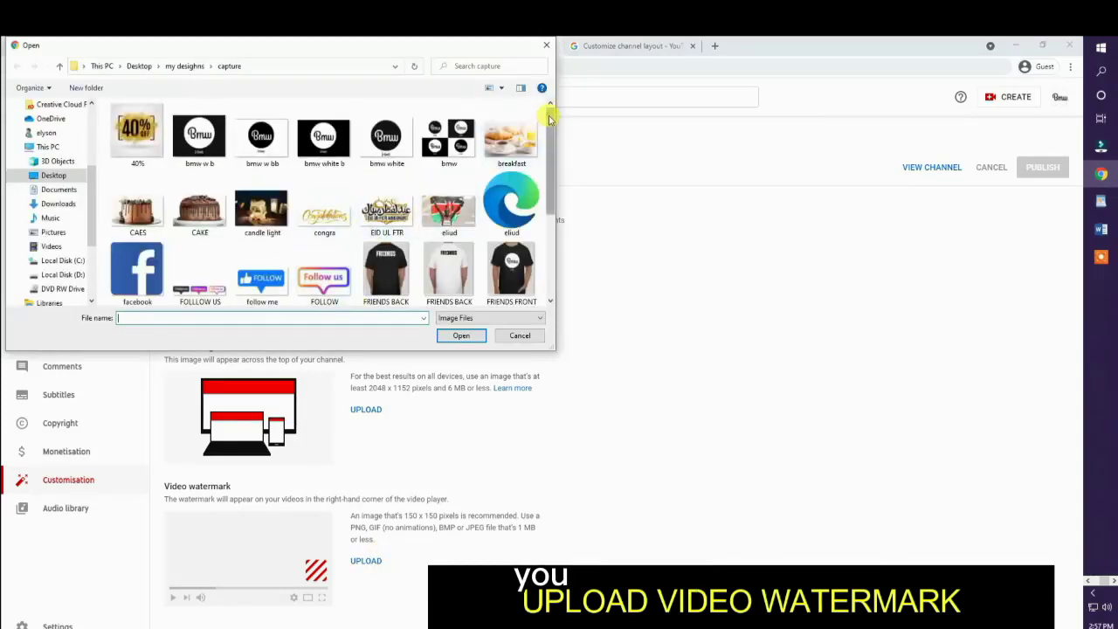
left_click_drag(550, 112, 549, 237)
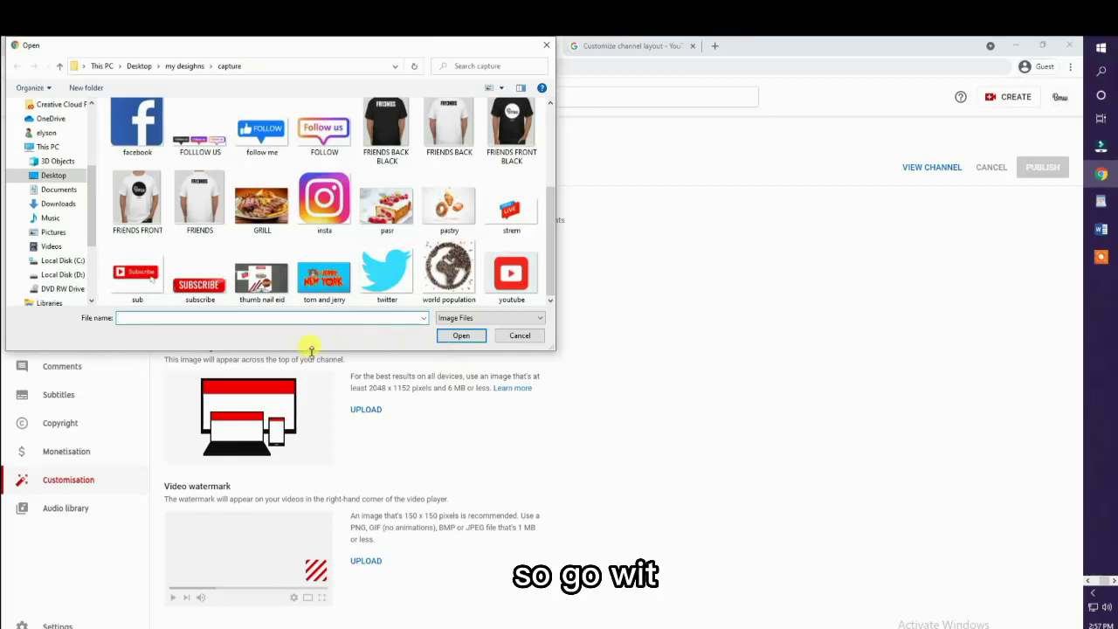
left_click(136, 275)
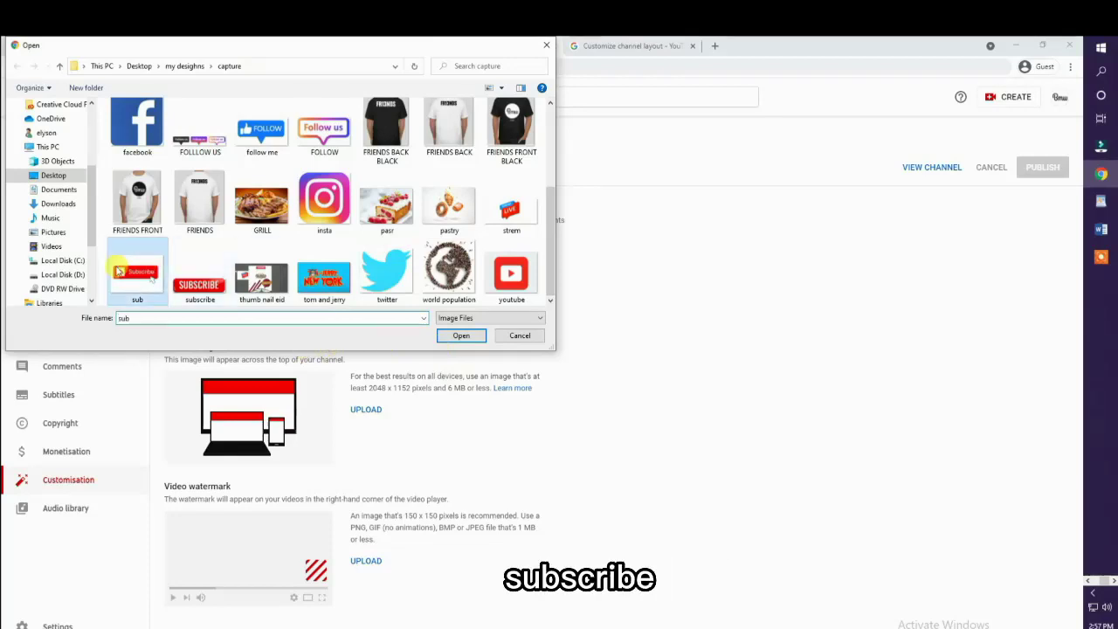
left_click(461, 336)
Step: Crop the watermark image to a square around the Subscribe text and cursor graphic, and publish the change
left_click_drag(612, 391, 650, 447)
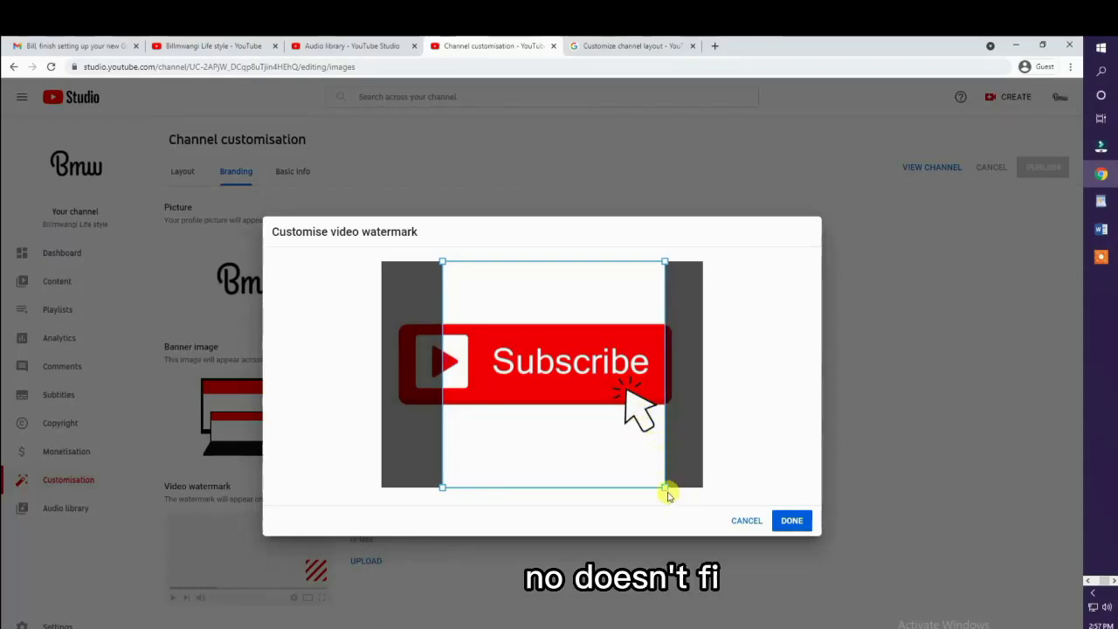
left_click_drag(664, 486, 703, 472)
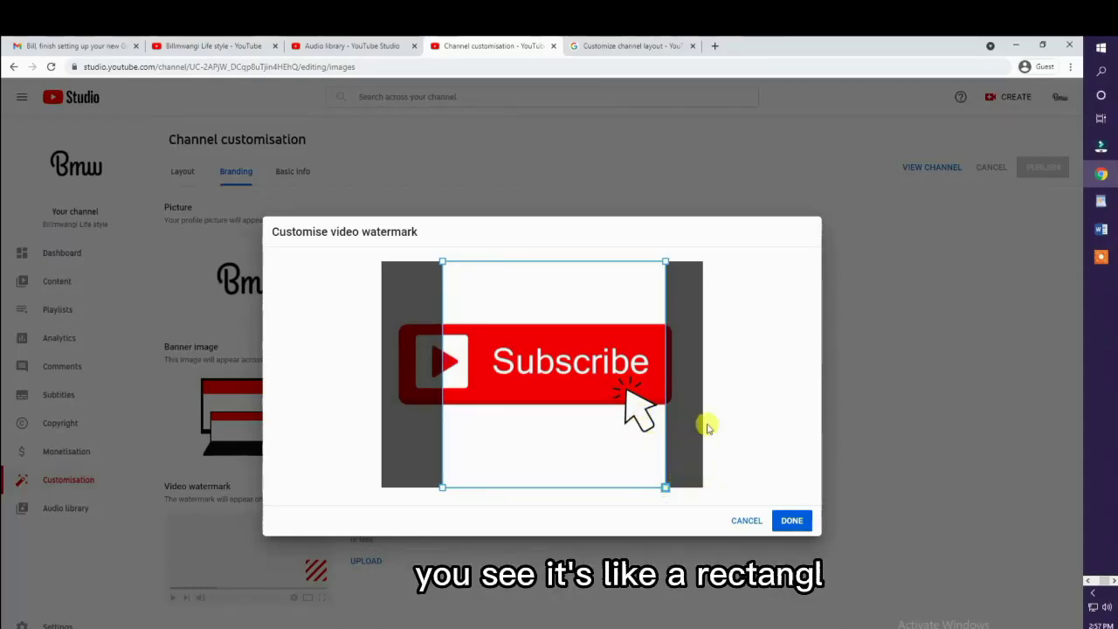
left_click_drag(649, 276, 731, 267)
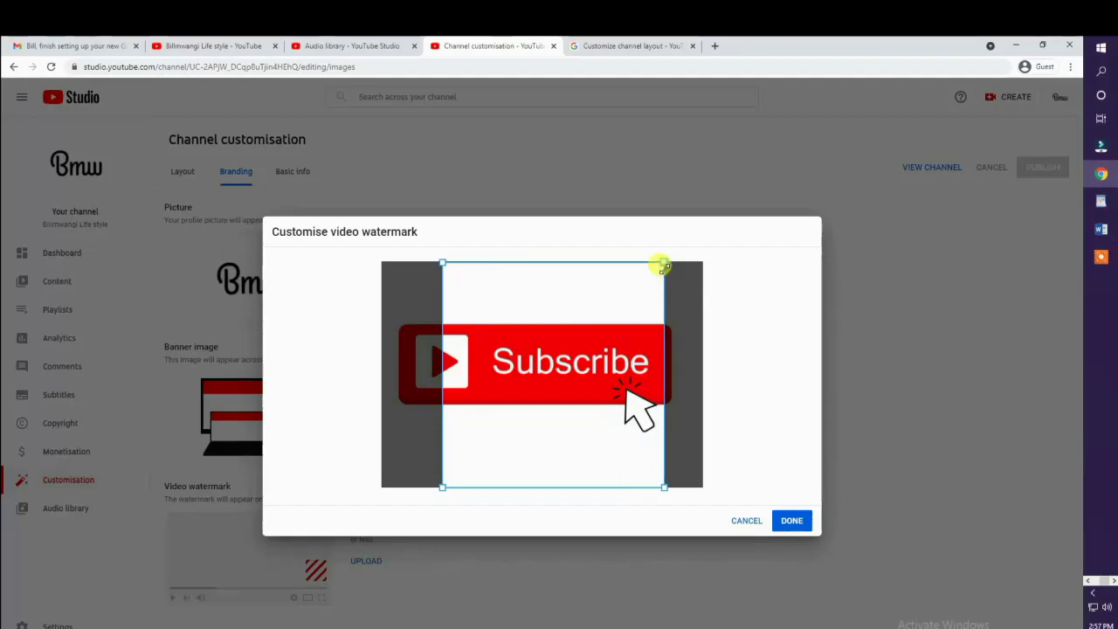
left_click_drag(661, 265, 607, 352)
left_click_drag(532, 407, 586, 381)
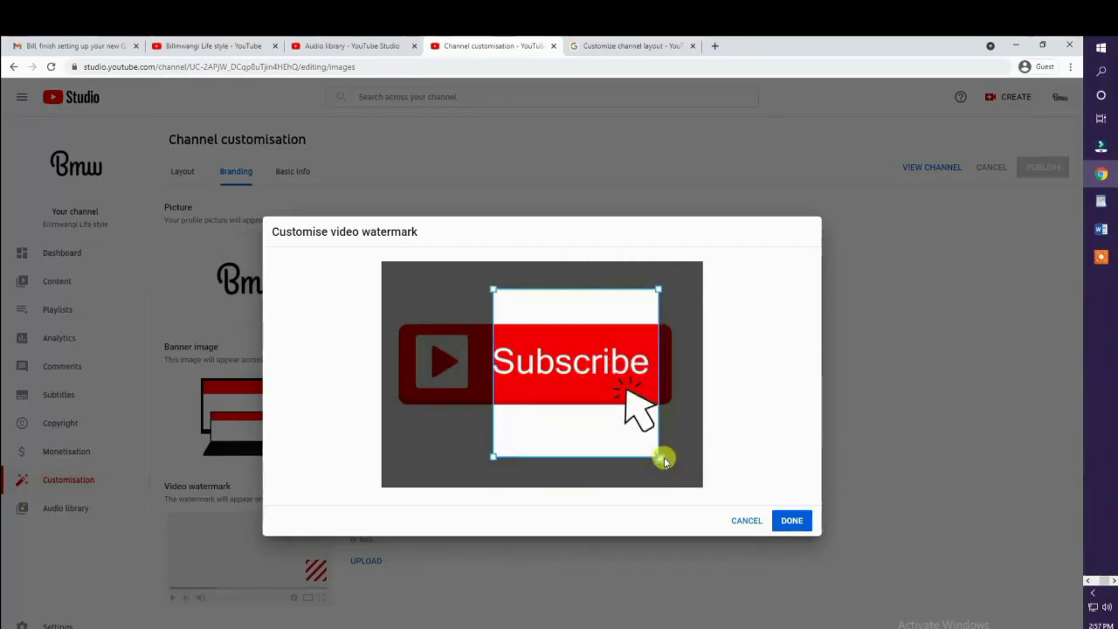
mouse_move(656, 456)
left_mouse_down()
mouse_move(649, 448)
mouse_move(657, 456)
left_mouse_up()
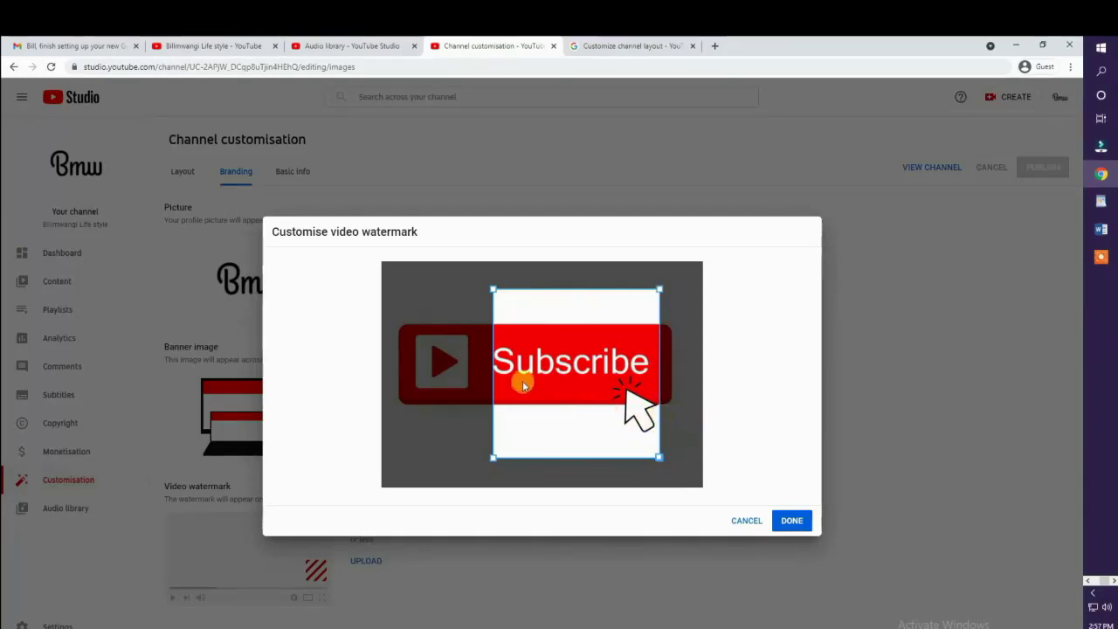
left_click_drag(492, 288, 486, 287)
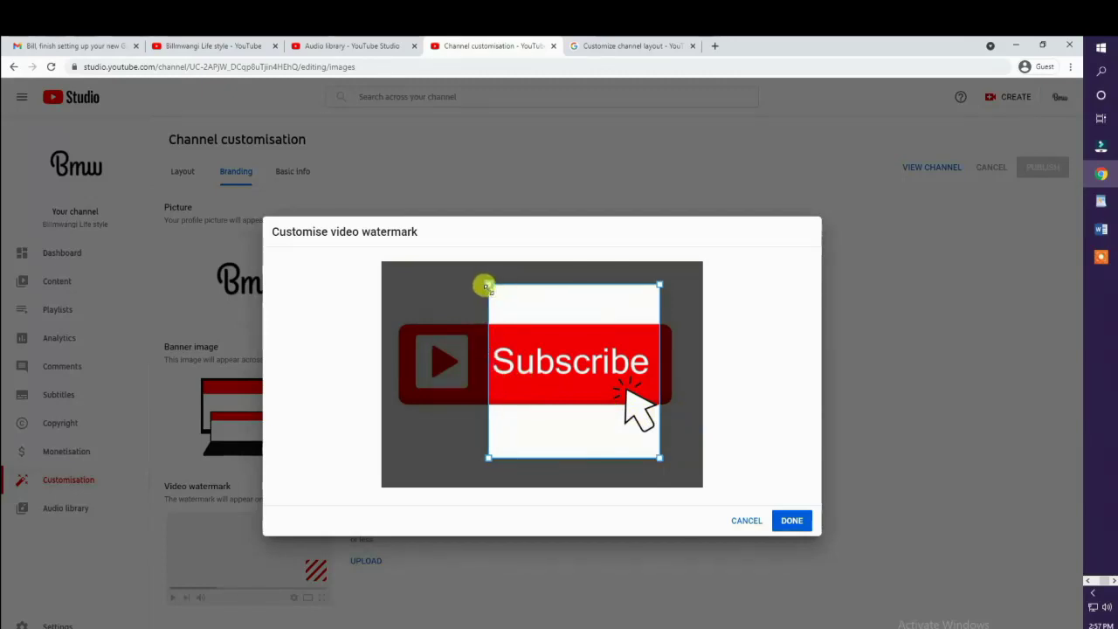
left_click(805, 522)
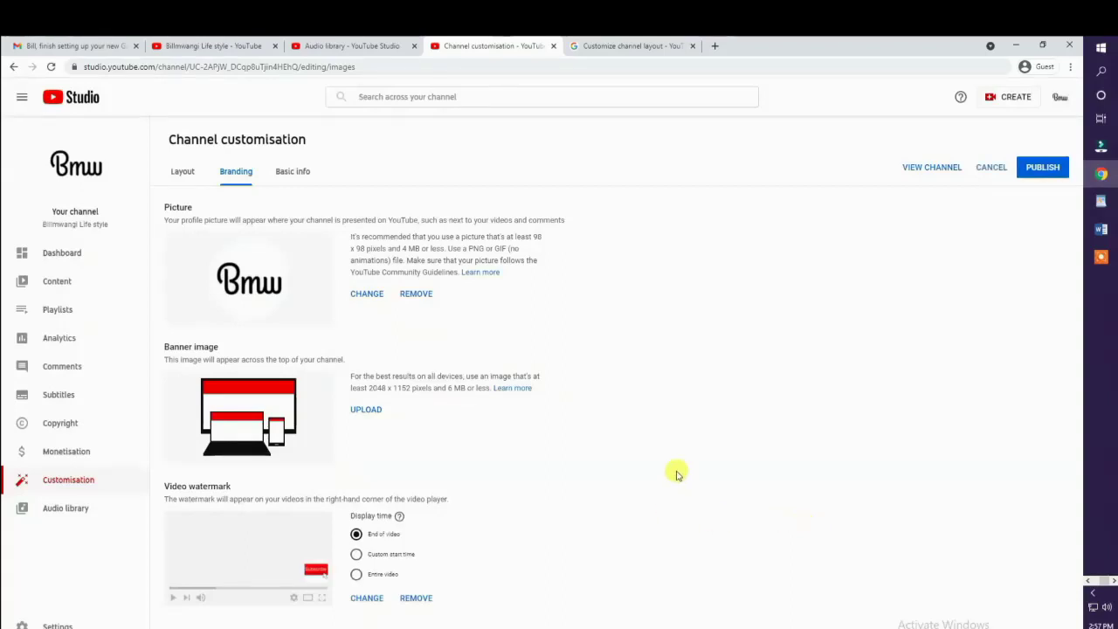
left_click(1046, 167)
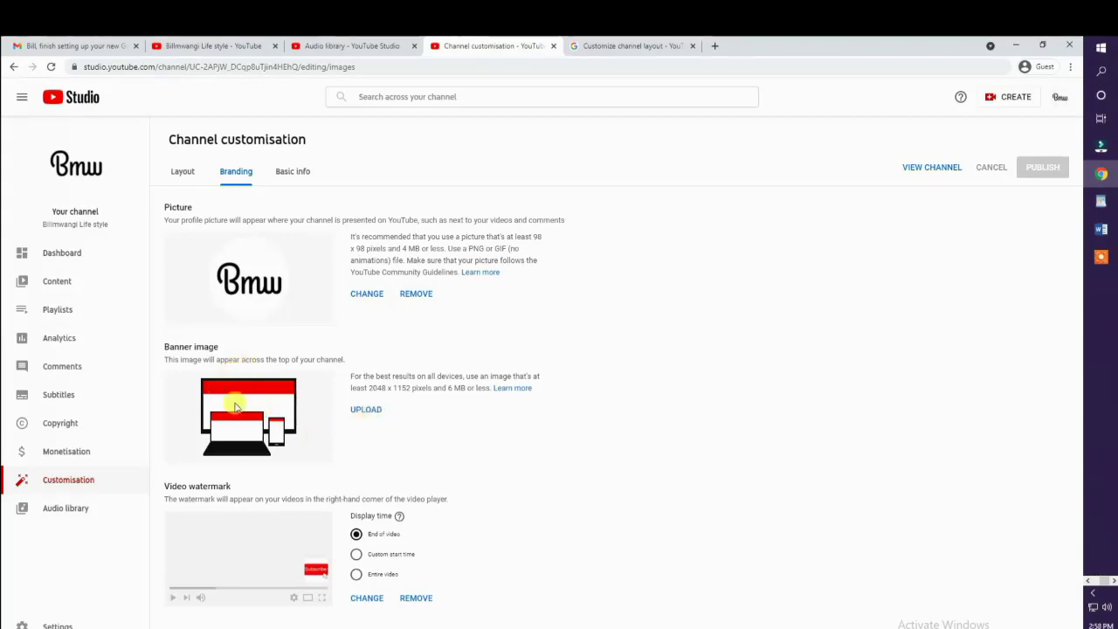
Step: Upload the image "bmw" with the four logos as the channel's banner image
left_click(367, 411)
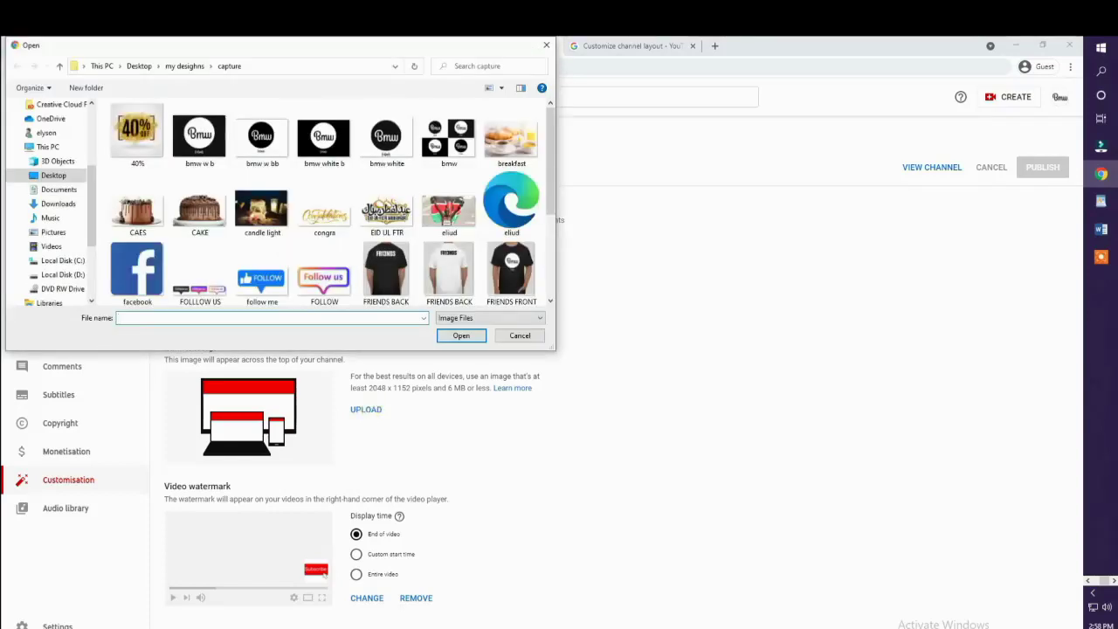
left_click(448, 137)
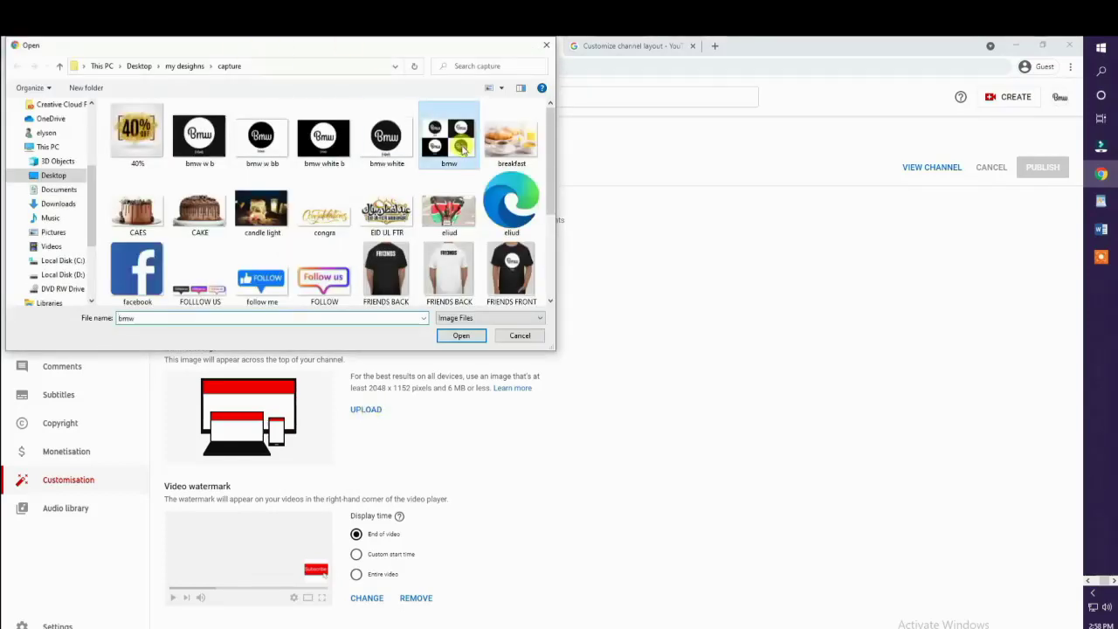
left_click(456, 336)
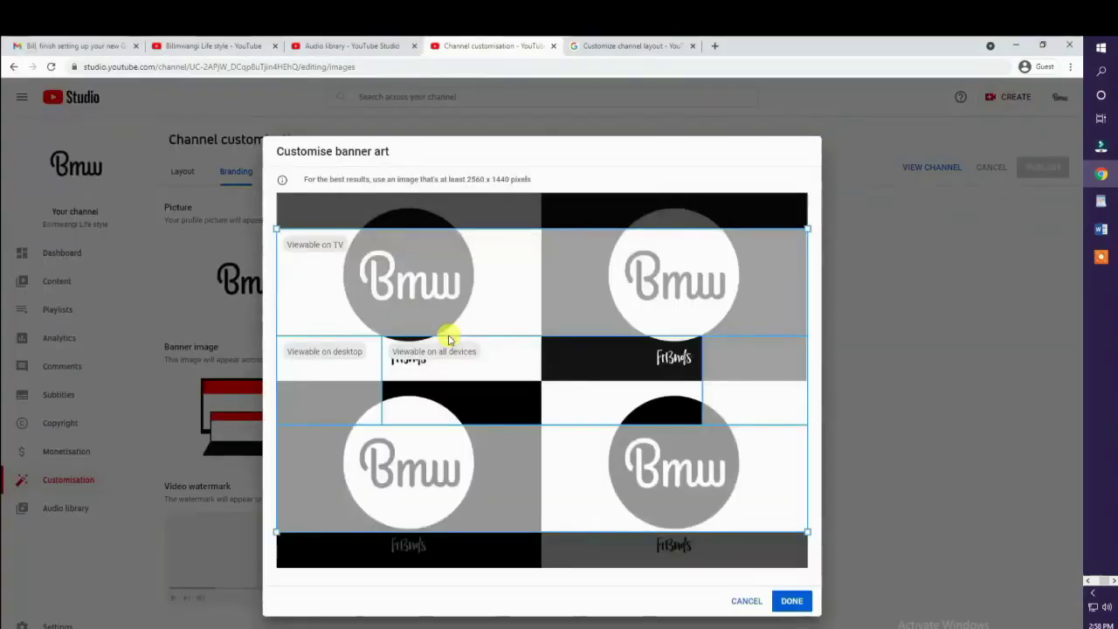
Step: Position the banner crop so both upper FrBnds captions lie in the area viewable on all devices, and accept it
left_click_drag(510, 381, 532, 387)
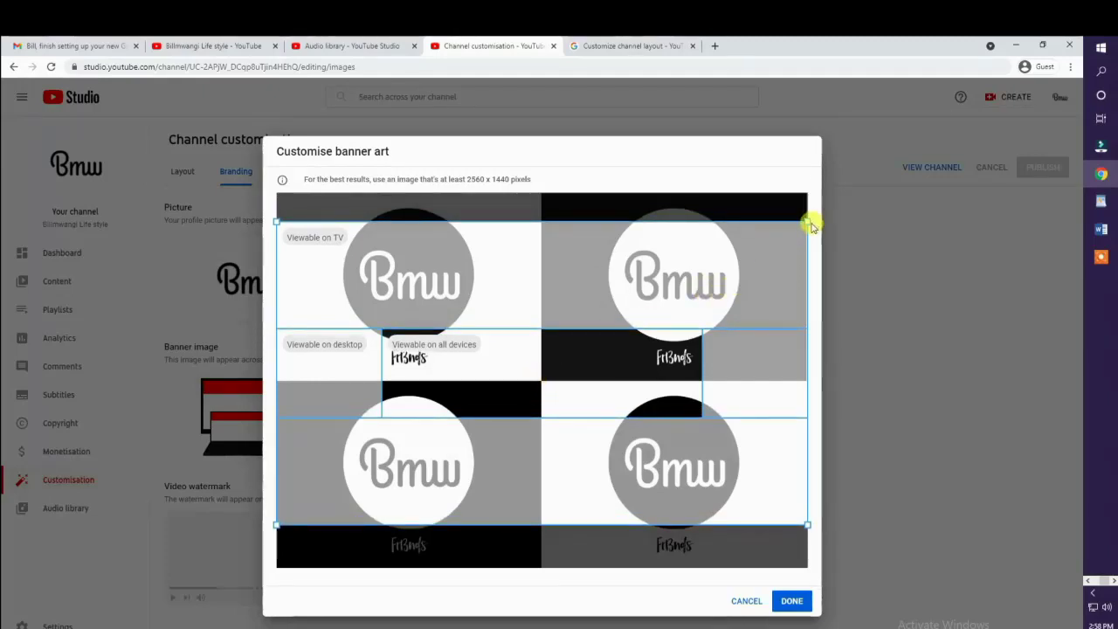
left_click(778, 305)
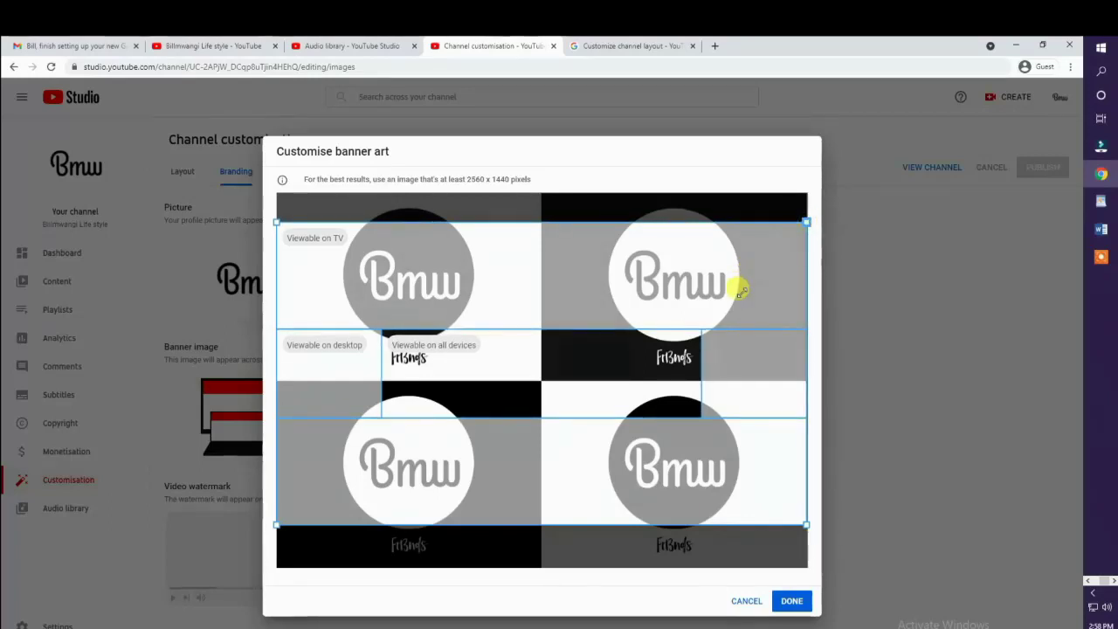
left_click_drag(611, 352, 611, 420)
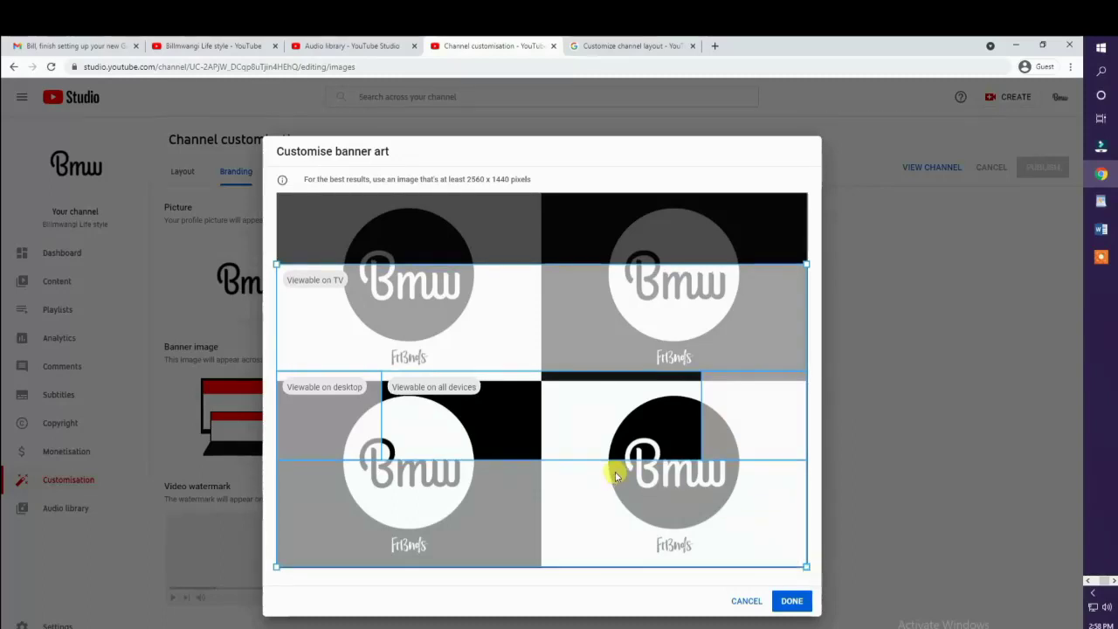
left_click_drag(617, 468, 623, 431)
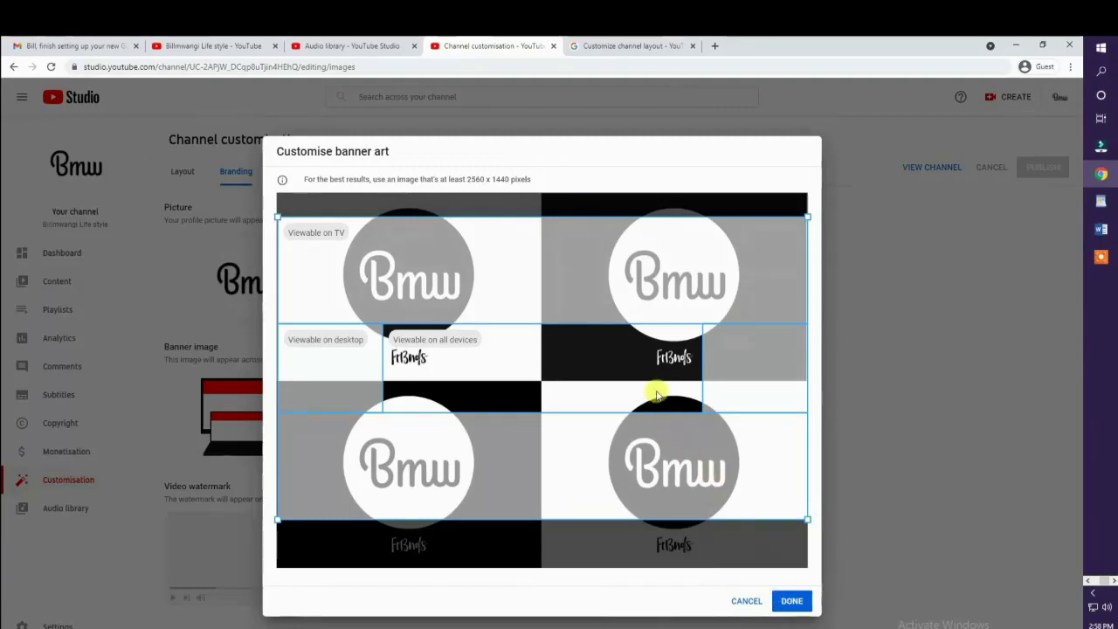
left_click_drag(655, 393, 657, 398)
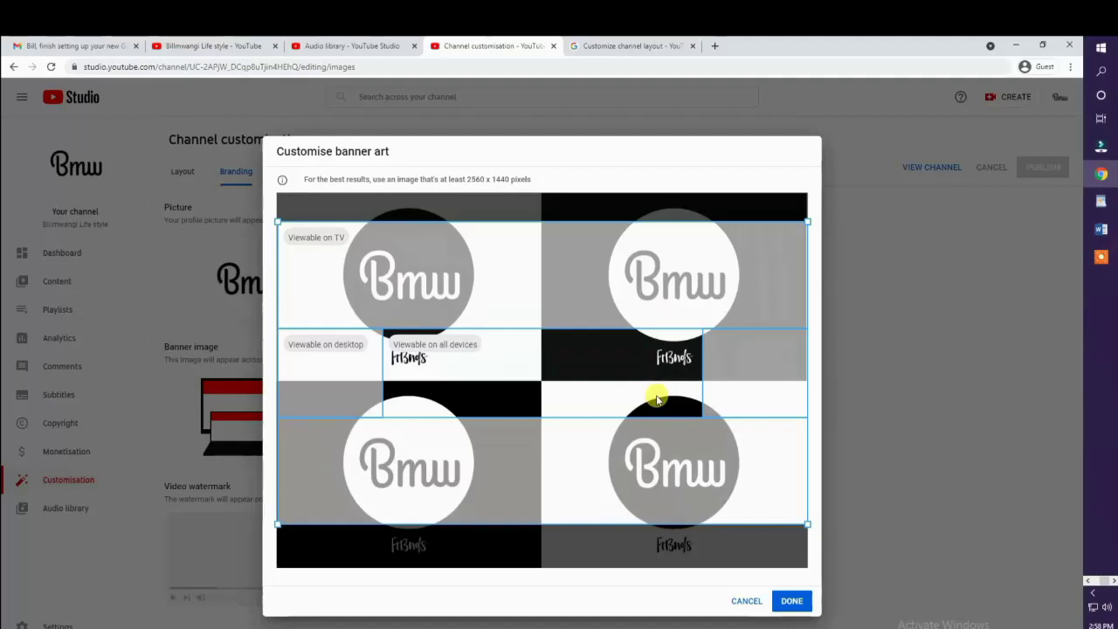
left_click_drag(657, 399, 659, 398)
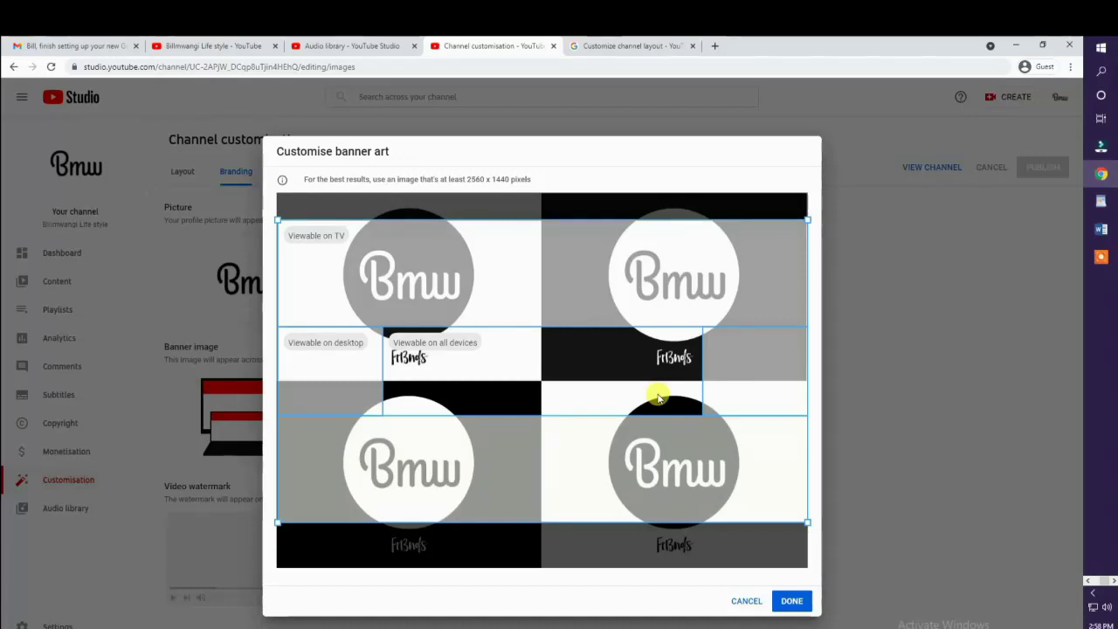
left_click_drag(658, 397, 659, 390)
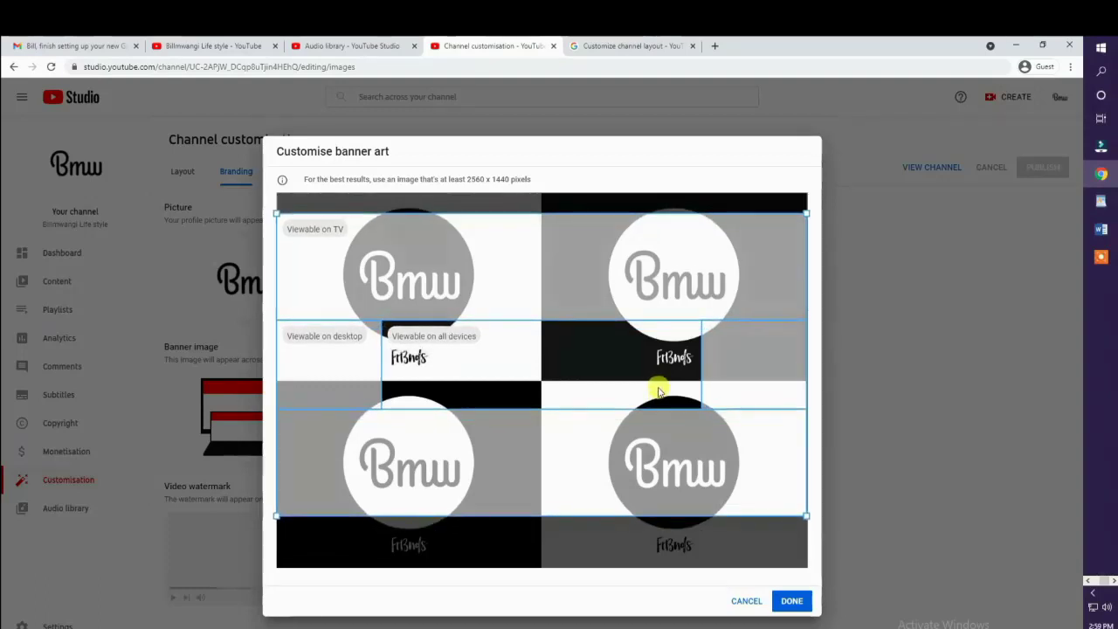
left_click(791, 601)
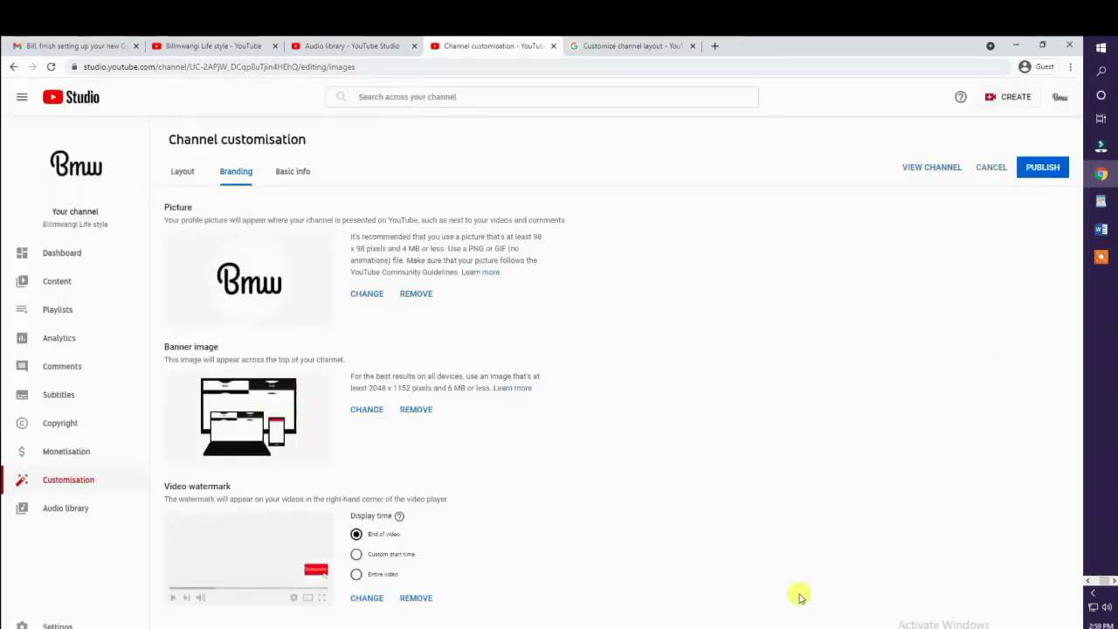
Step: Publish the new banner image and open the public channel page
left_click(1059, 169)
left_click(915, 171)
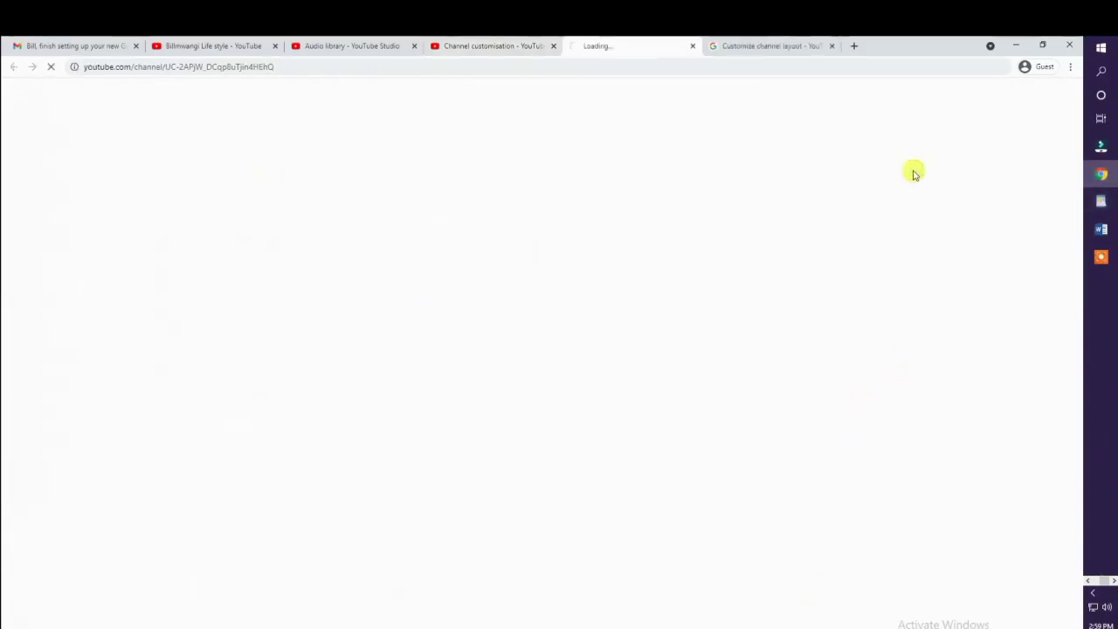